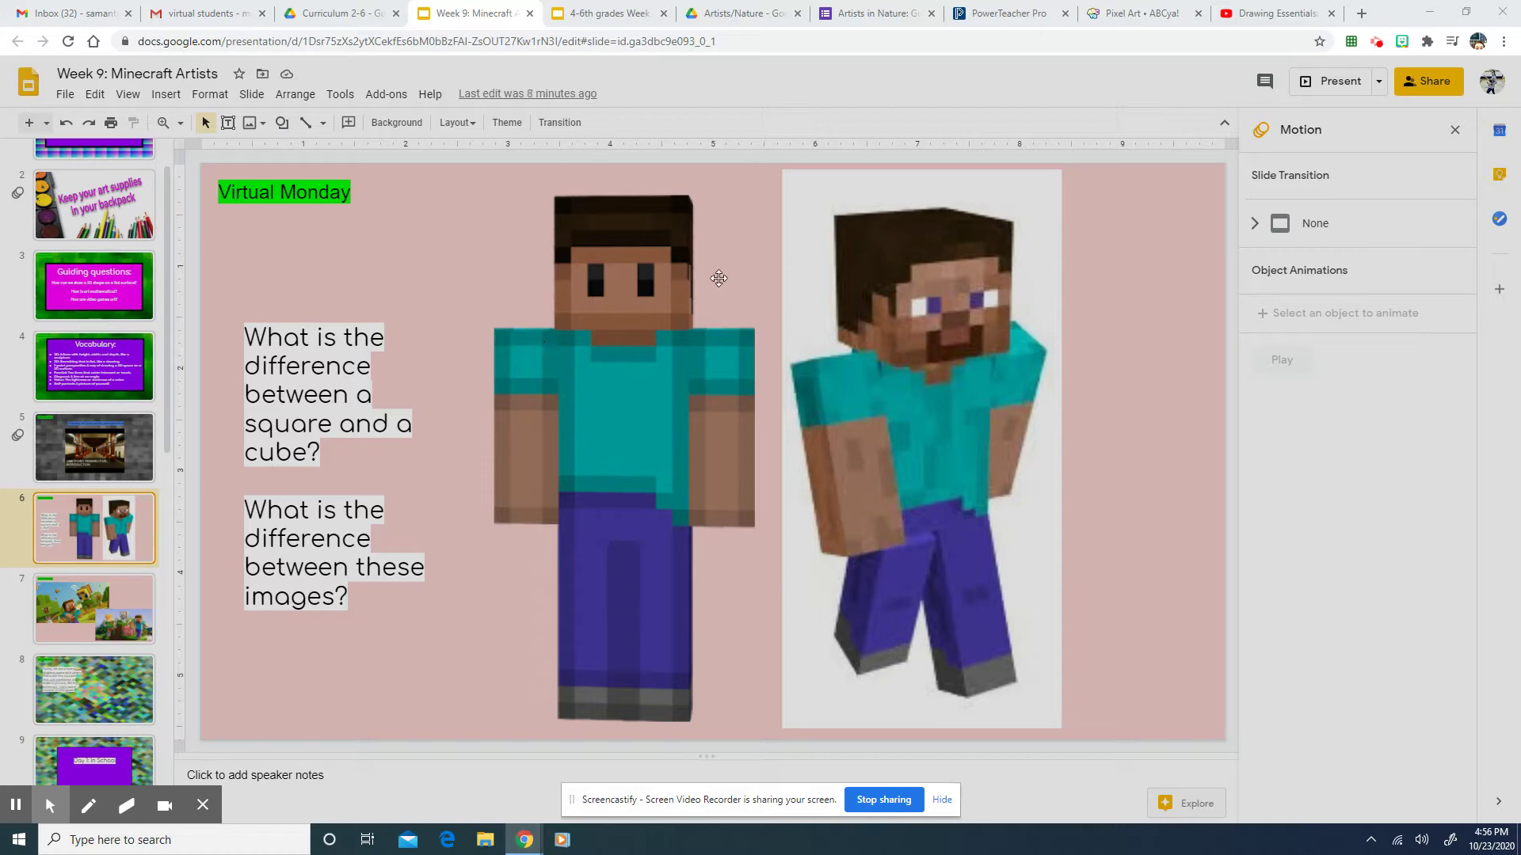
Clear the old drawing with a NEW blank canvas on the Pixel Art page
left_click(1140, 17)
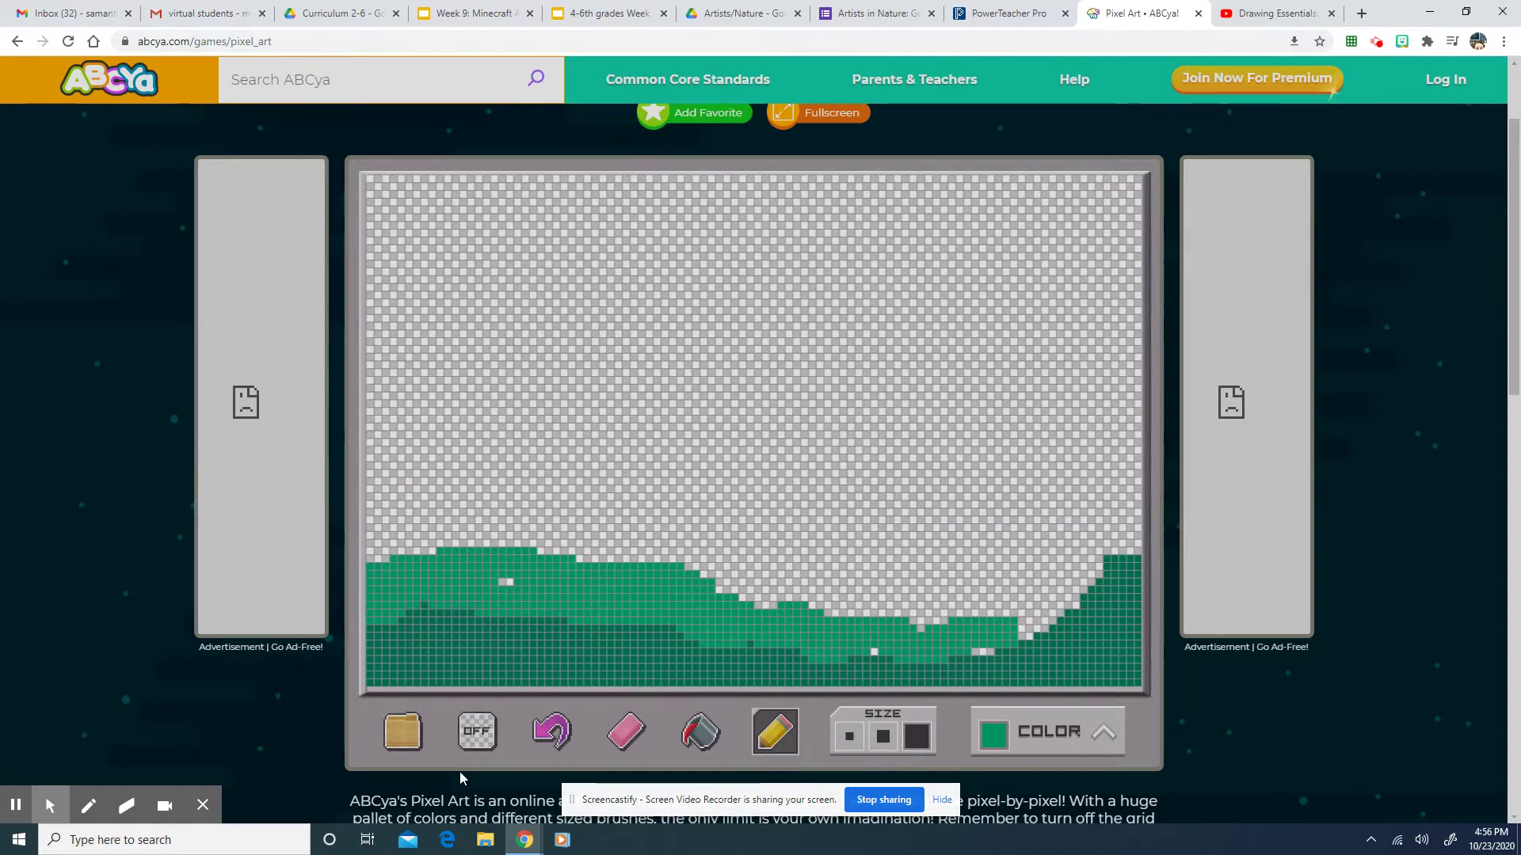
left_click(404, 731)
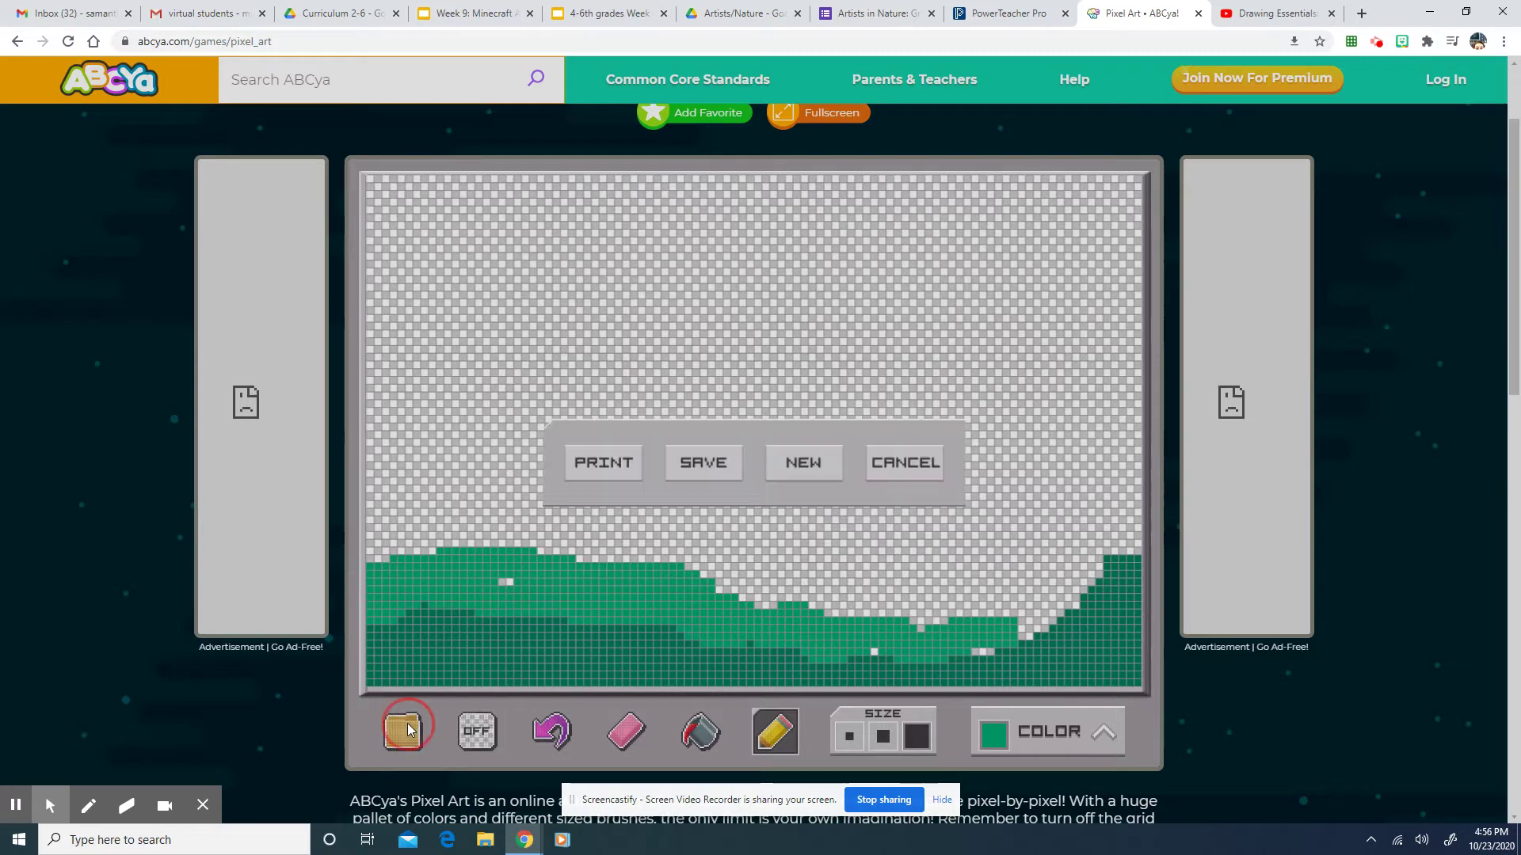
left_click(803, 465)
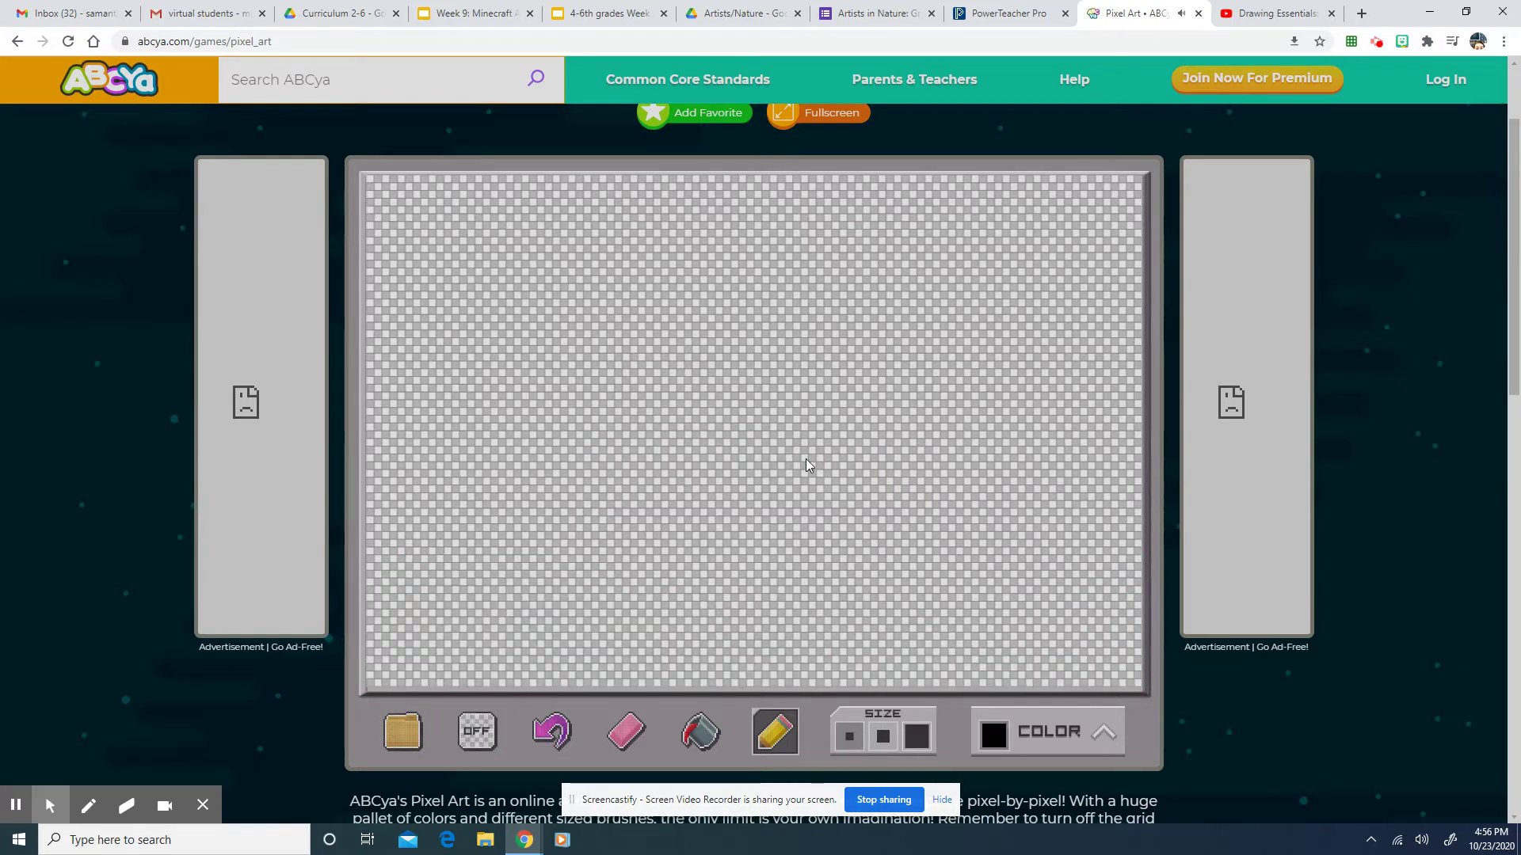
Select the pencil tool at the largest brush size
scroll(483, 537, "up", 1)
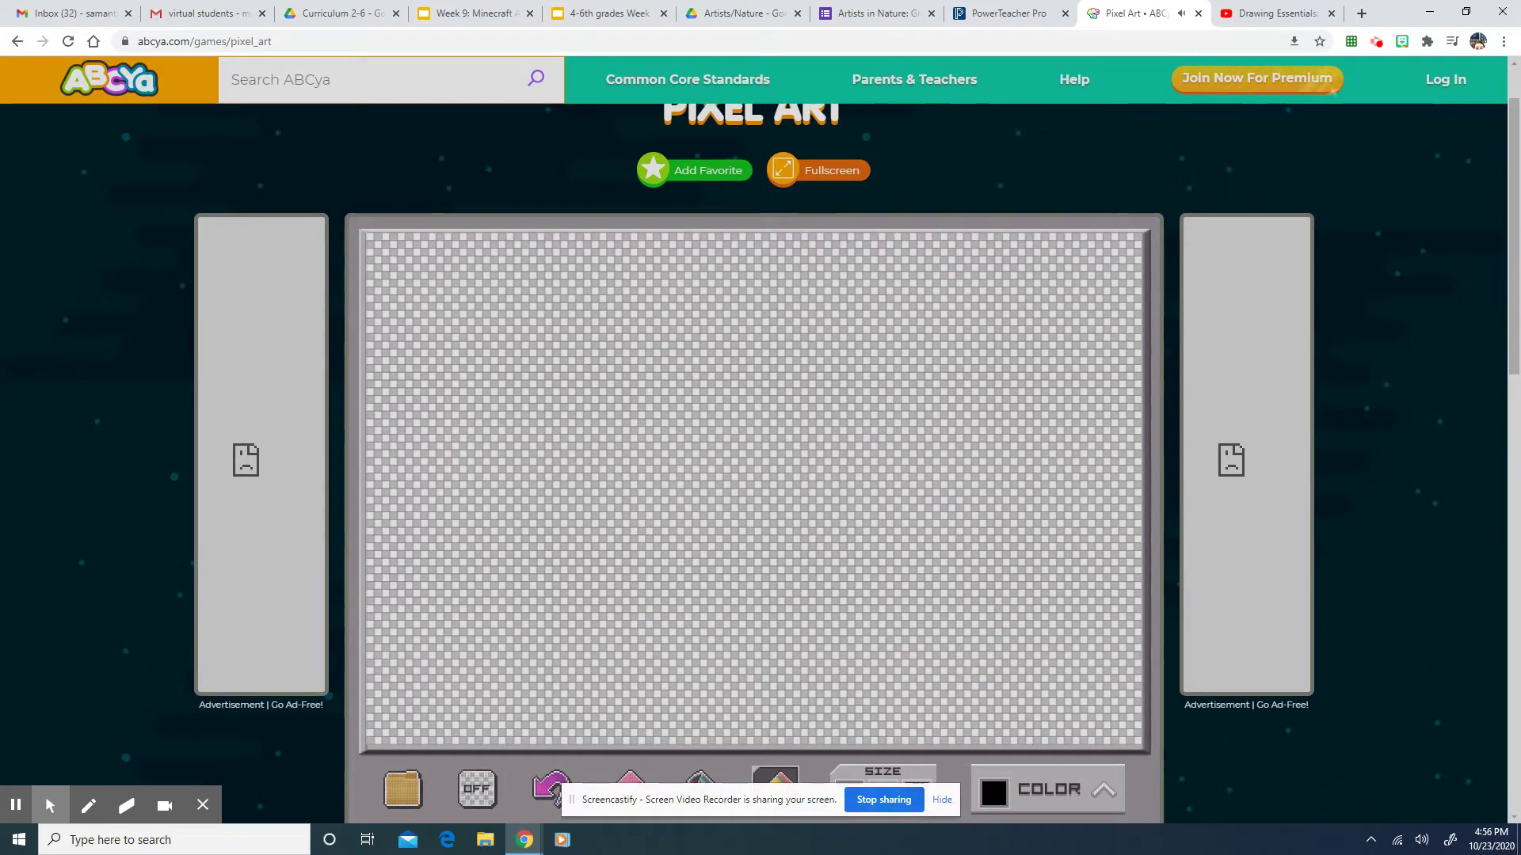
scroll(293, 482, "down", 1)
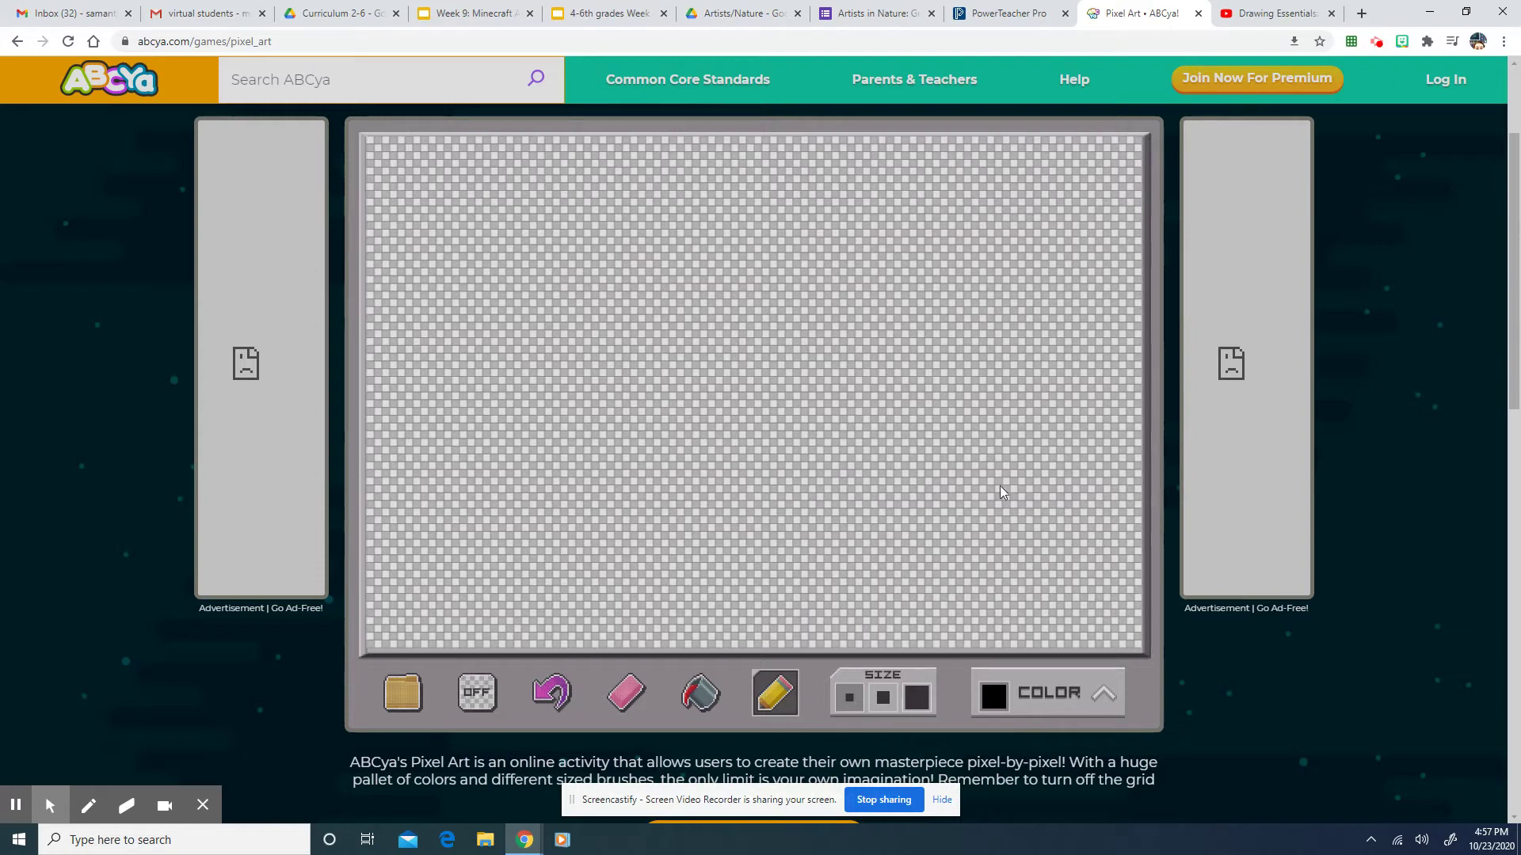
left_click(776, 691)
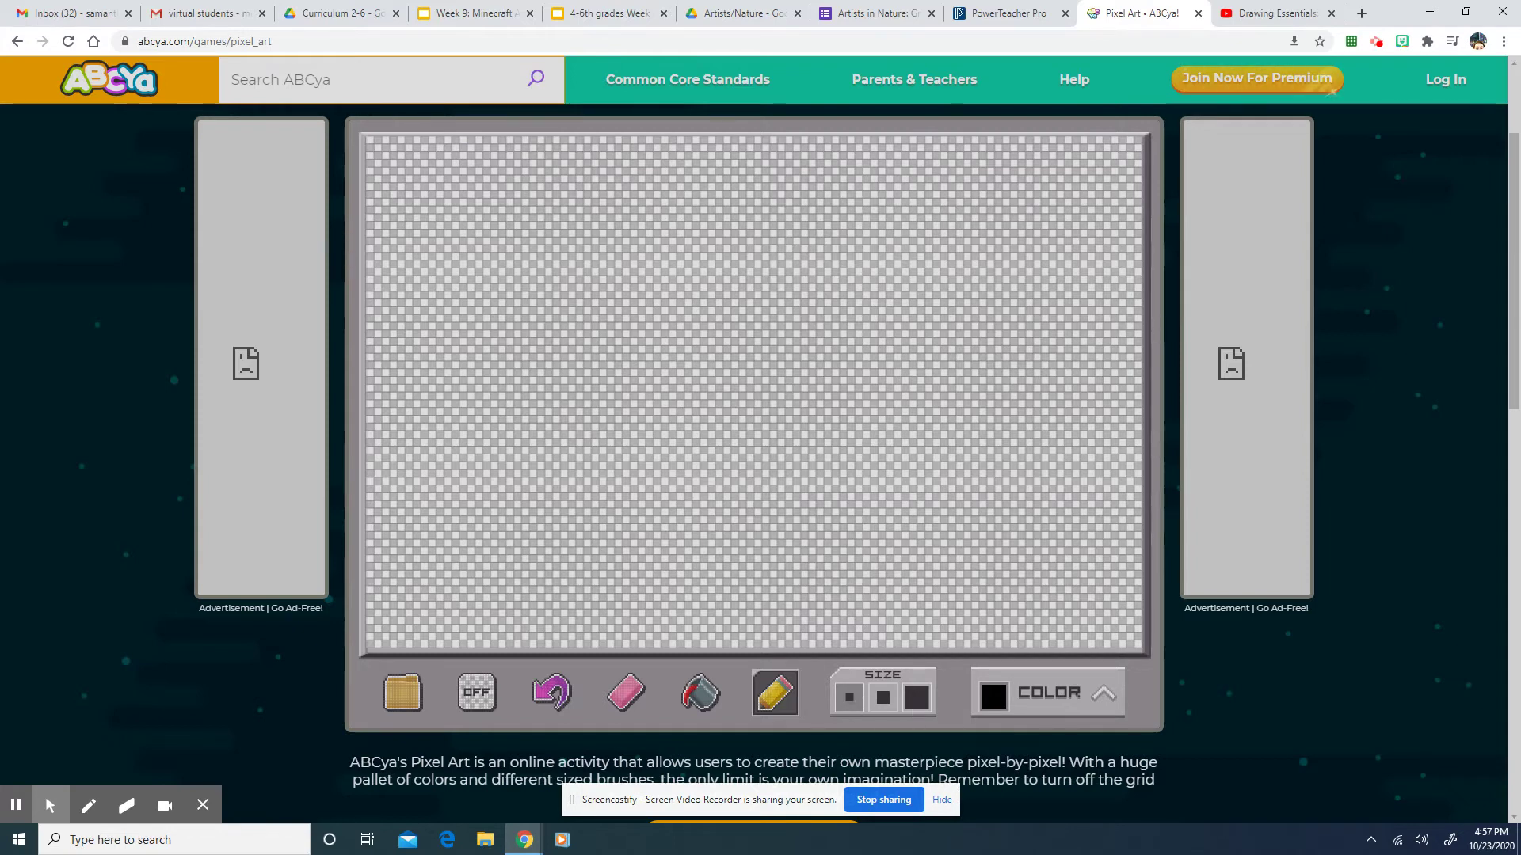
left_click(916, 697)
Paint a dark gold-brown ground band with raised hills along the canvas bottom
left_click(1032, 699)
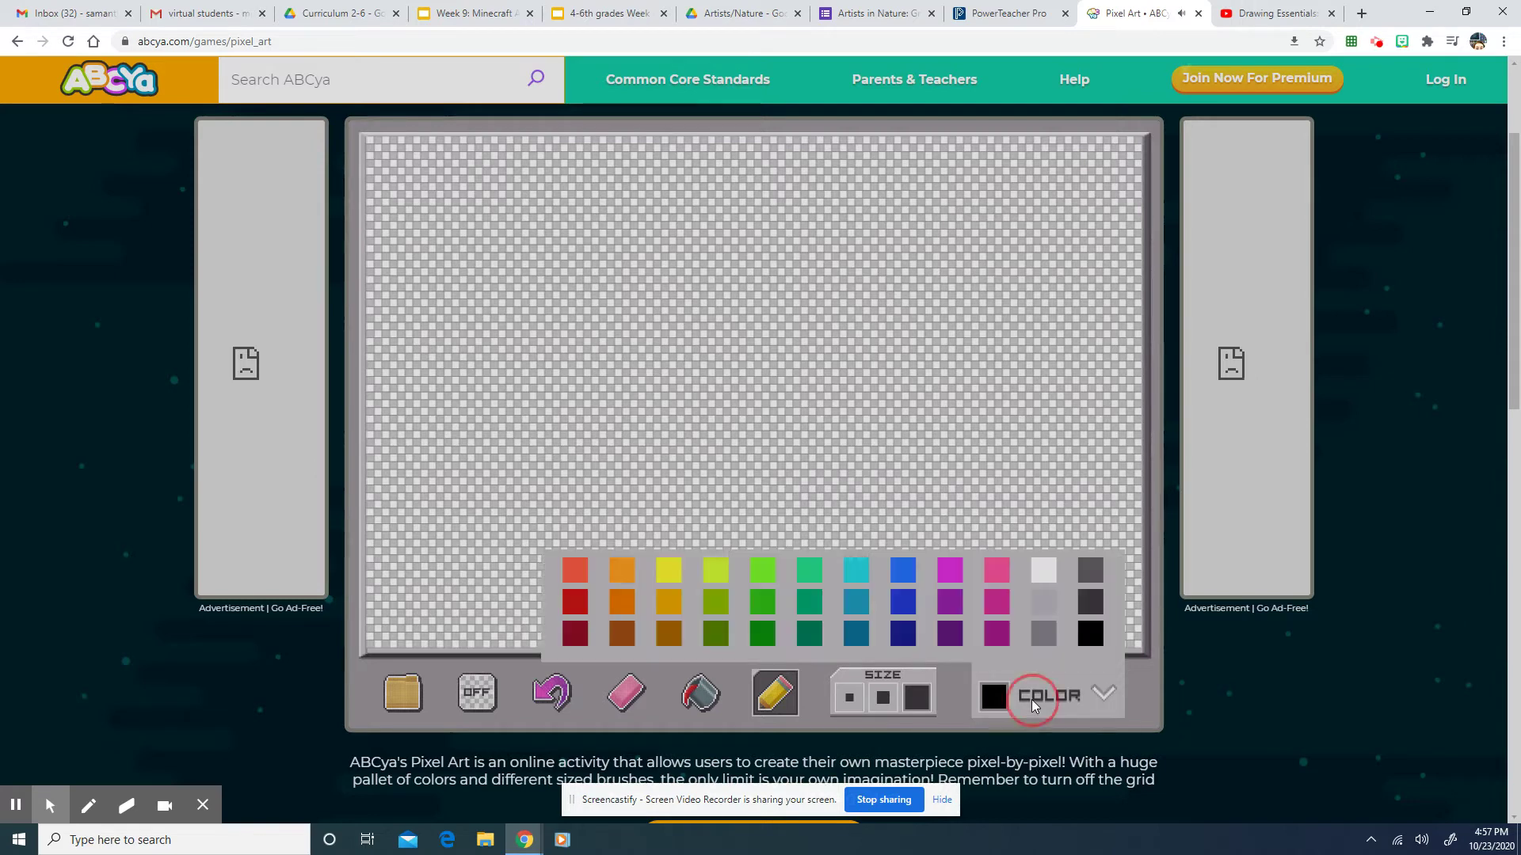
left_click(669, 634)
left_click_drag(390, 623, 662, 632)
mouse_move(942, 626)
left_mouse_down()
mouse_move(659, 643)
mouse_move(644, 622)
mouse_move(1074, 608)
mouse_move(1138, 624)
mouse_move(1111, 637)
left_mouse_up()
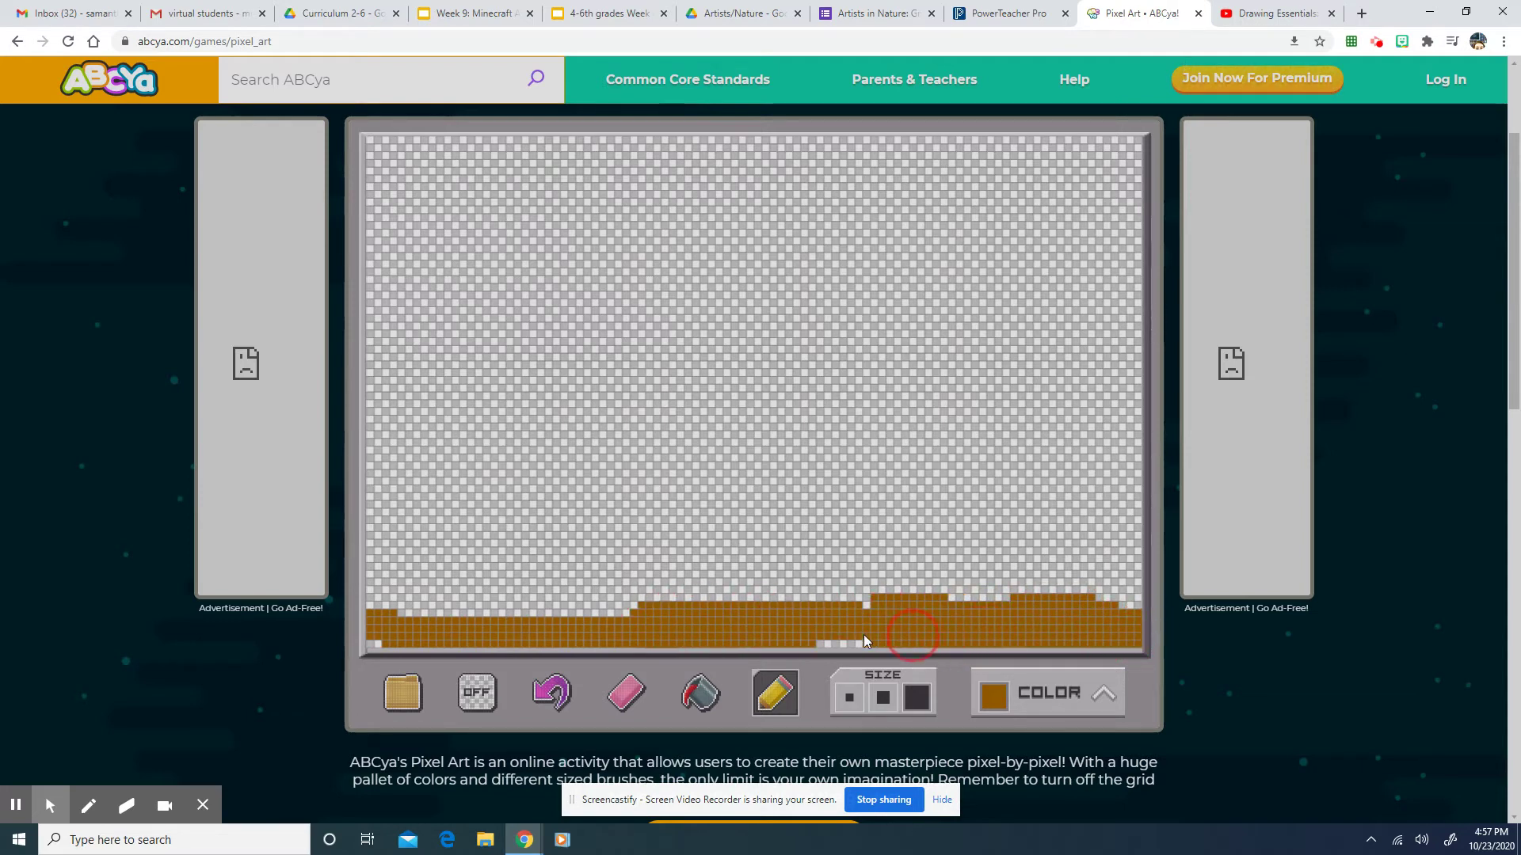
left_click(346, 646)
Try an olive green block on the ground, then undo it
left_click(1085, 696)
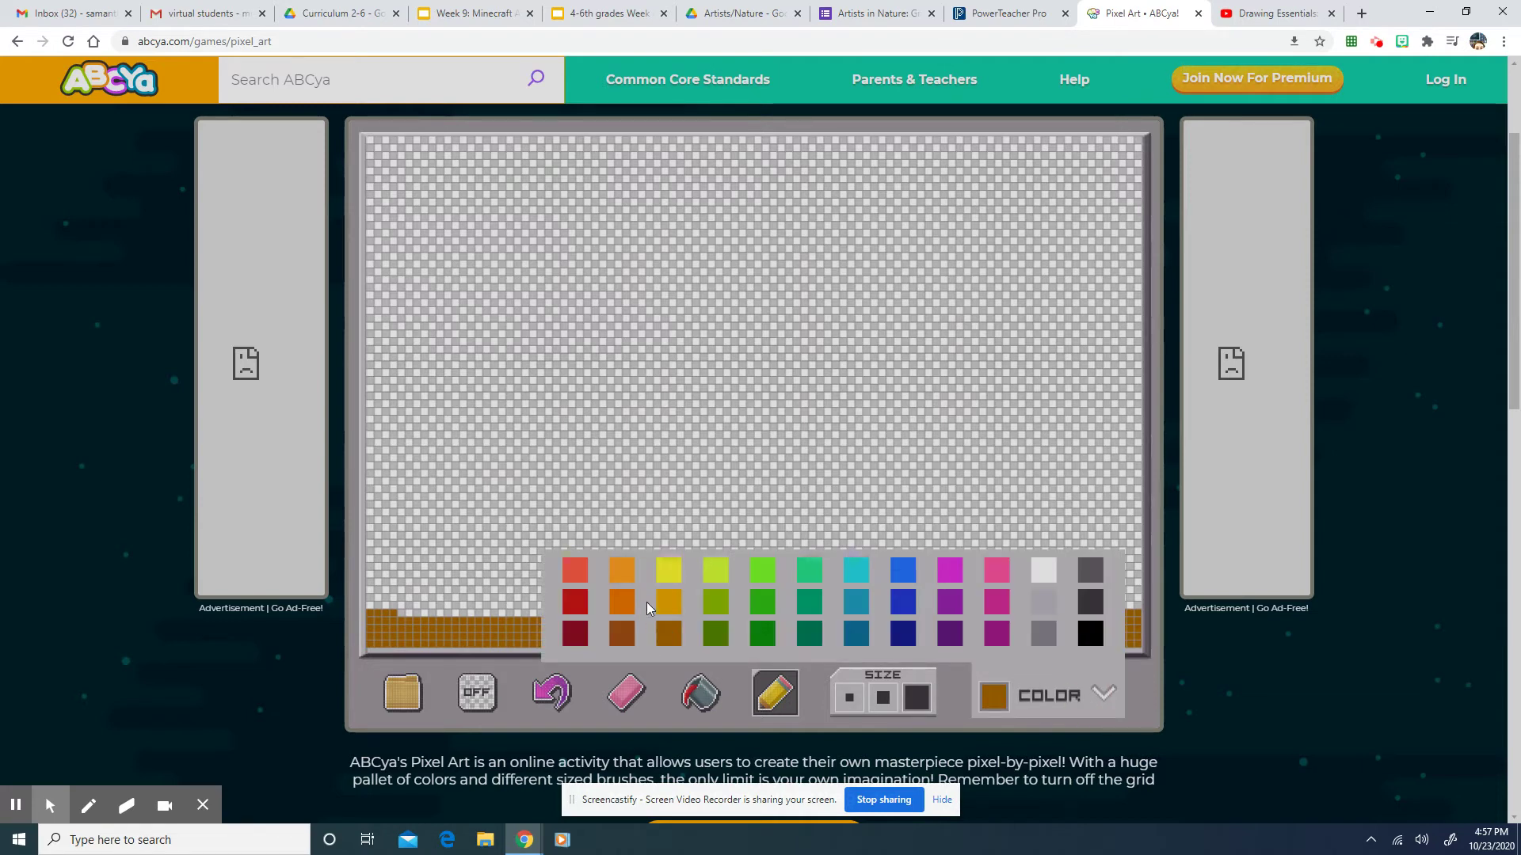
left_click(718, 605)
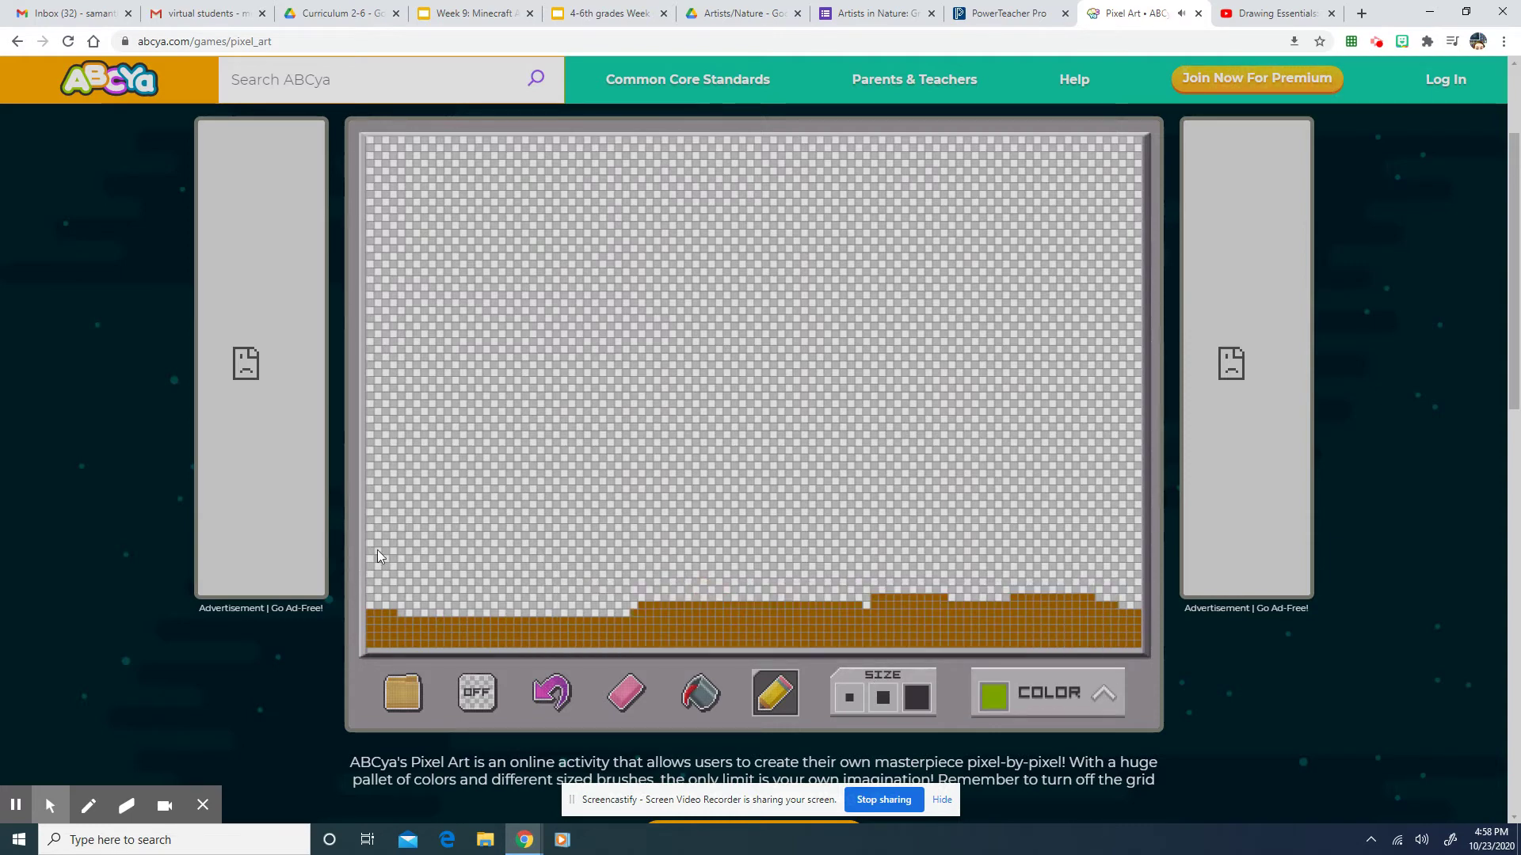
left_click(497, 625)
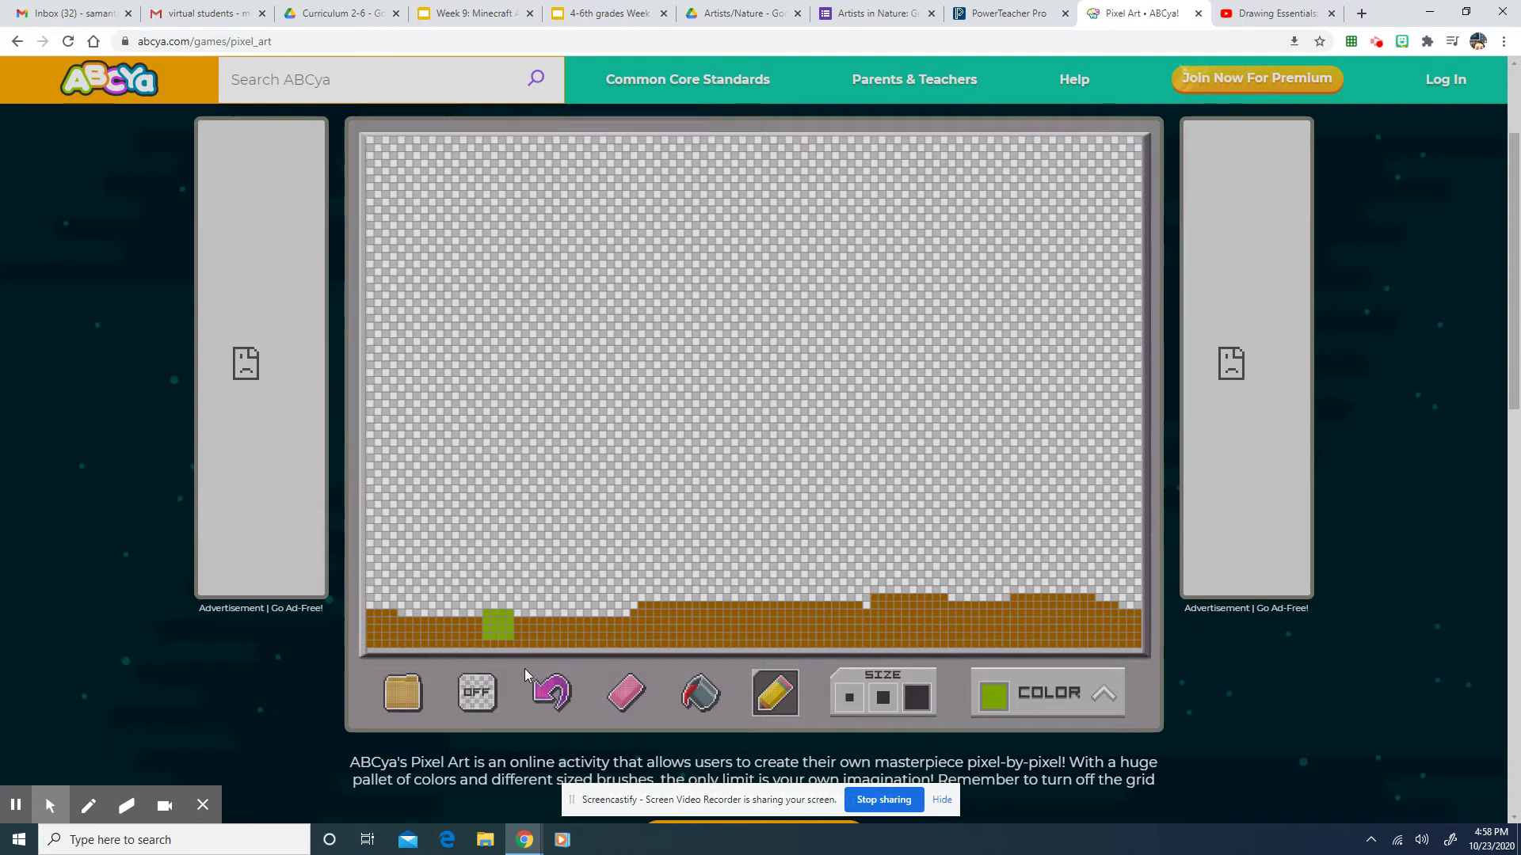
left_click(562, 698)
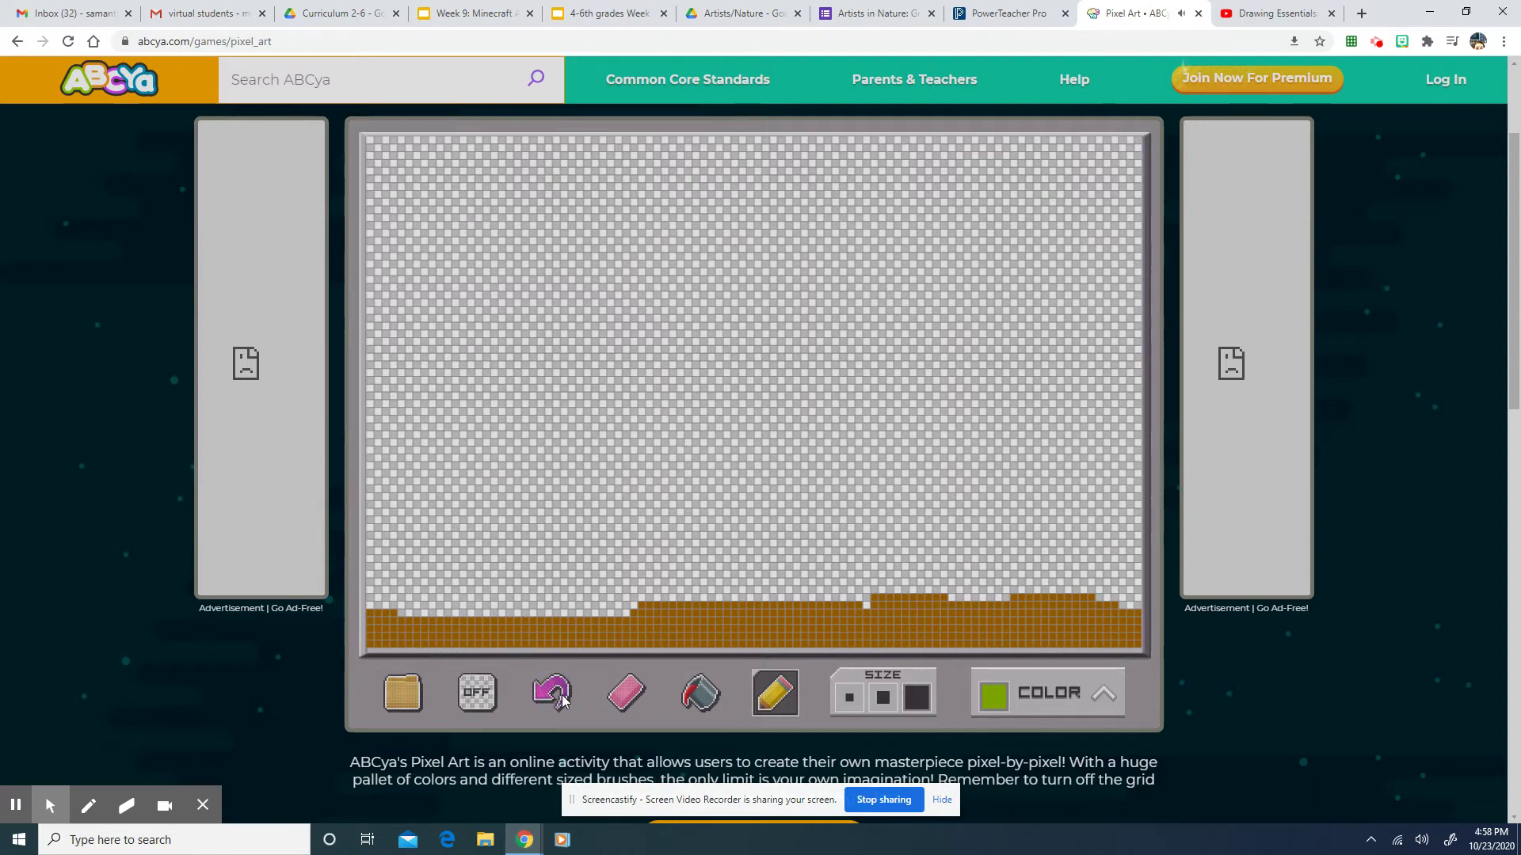
Draw a tall brown tree trunk rising from the ground
left_click(1028, 700)
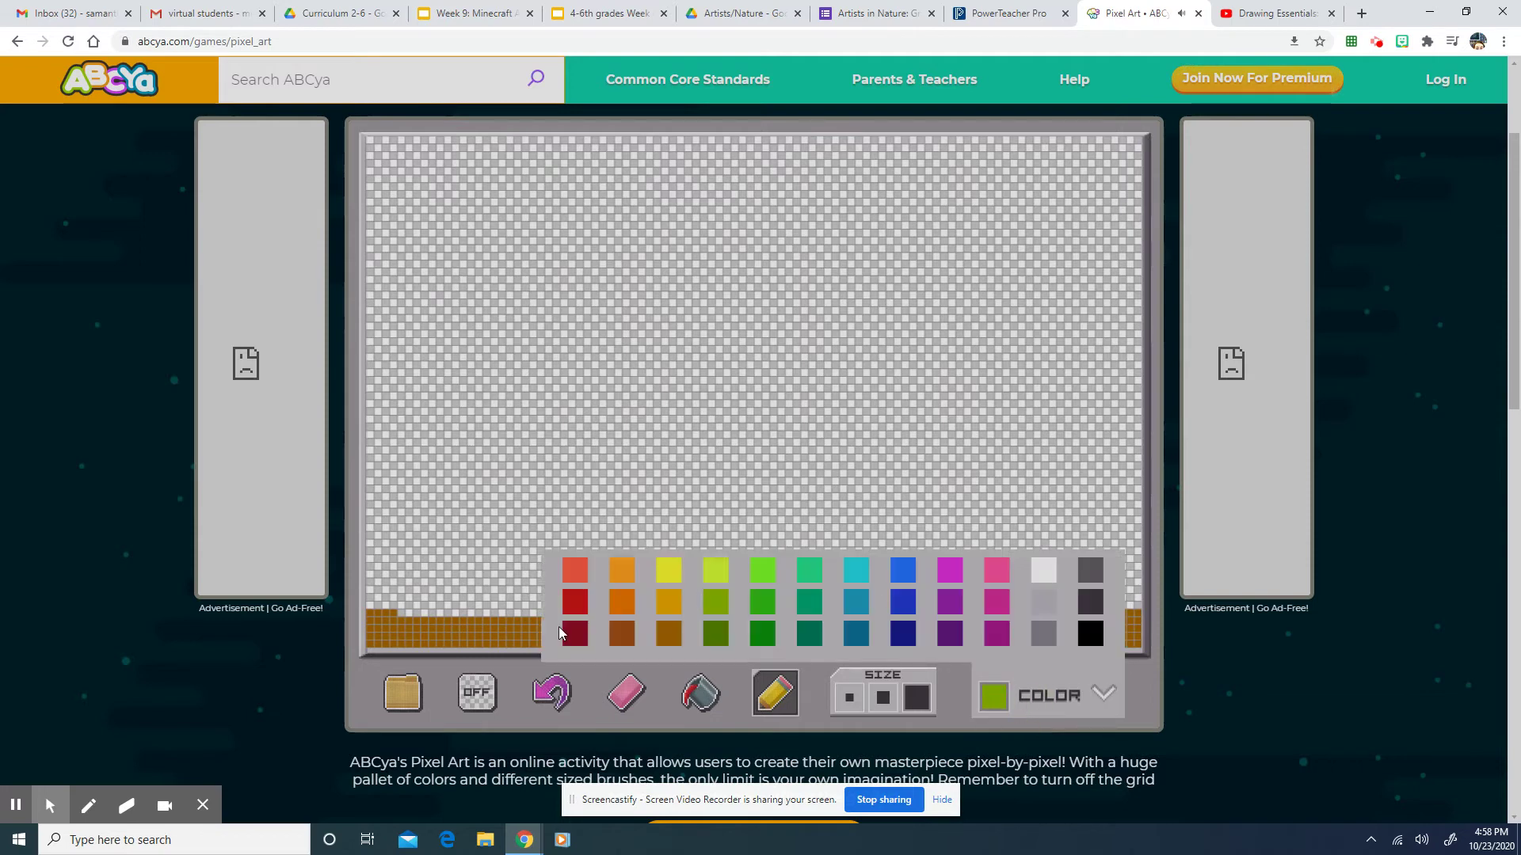
left_click(669, 634)
mouse_move(404, 609)
left_mouse_down()
mouse_move(430, 537)
mouse_move(431, 430)
mouse_move(431, 544)
mouse_move(469, 609)
mouse_move(417, 602)
left_mouse_up()
Paint a rounded green canopy on top of the trunk
left_click(1030, 697)
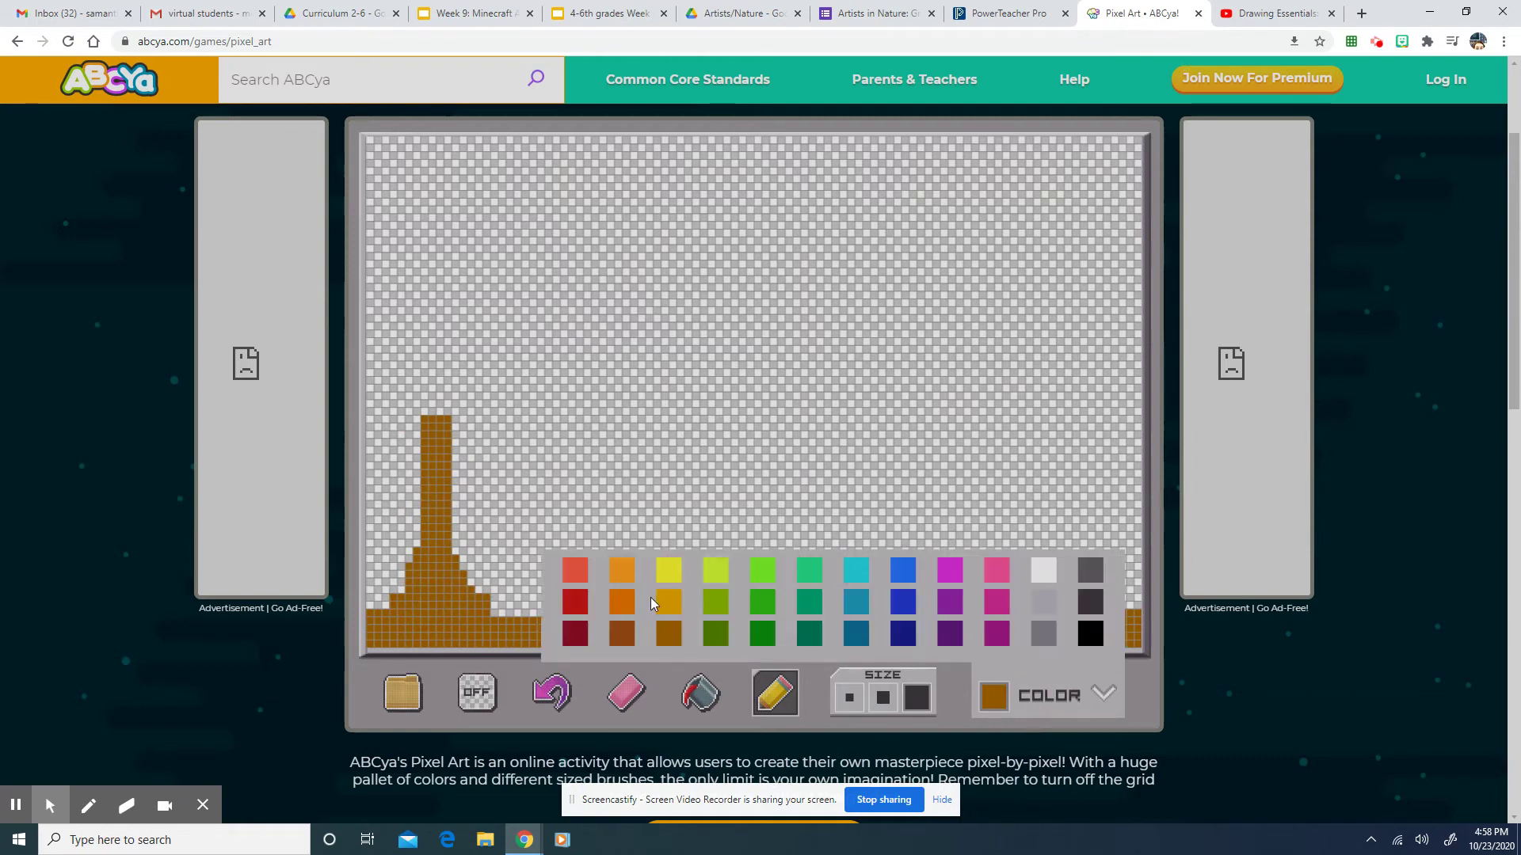
left_click(757, 604)
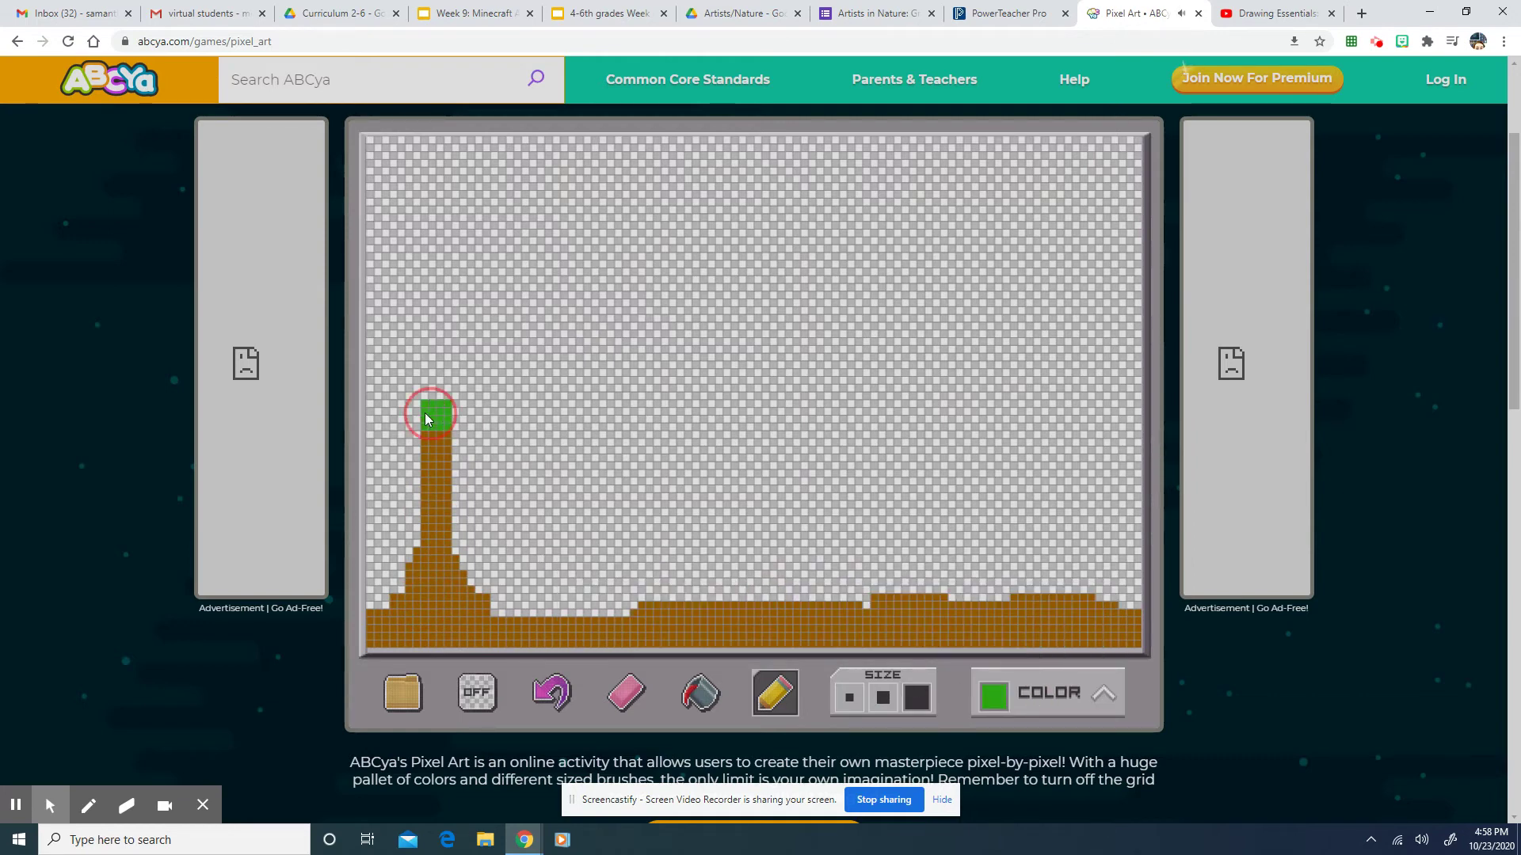
mouse_move(425, 413)
left_mouse_down()
mouse_move(409, 384)
mouse_move(436, 405)
mouse_move(408, 383)
mouse_move(427, 346)
mouse_move(465, 368)
mouse_move(449, 397)
mouse_move(439, 374)
mouse_move(469, 386)
mouse_move(475, 421)
left_mouse_up()
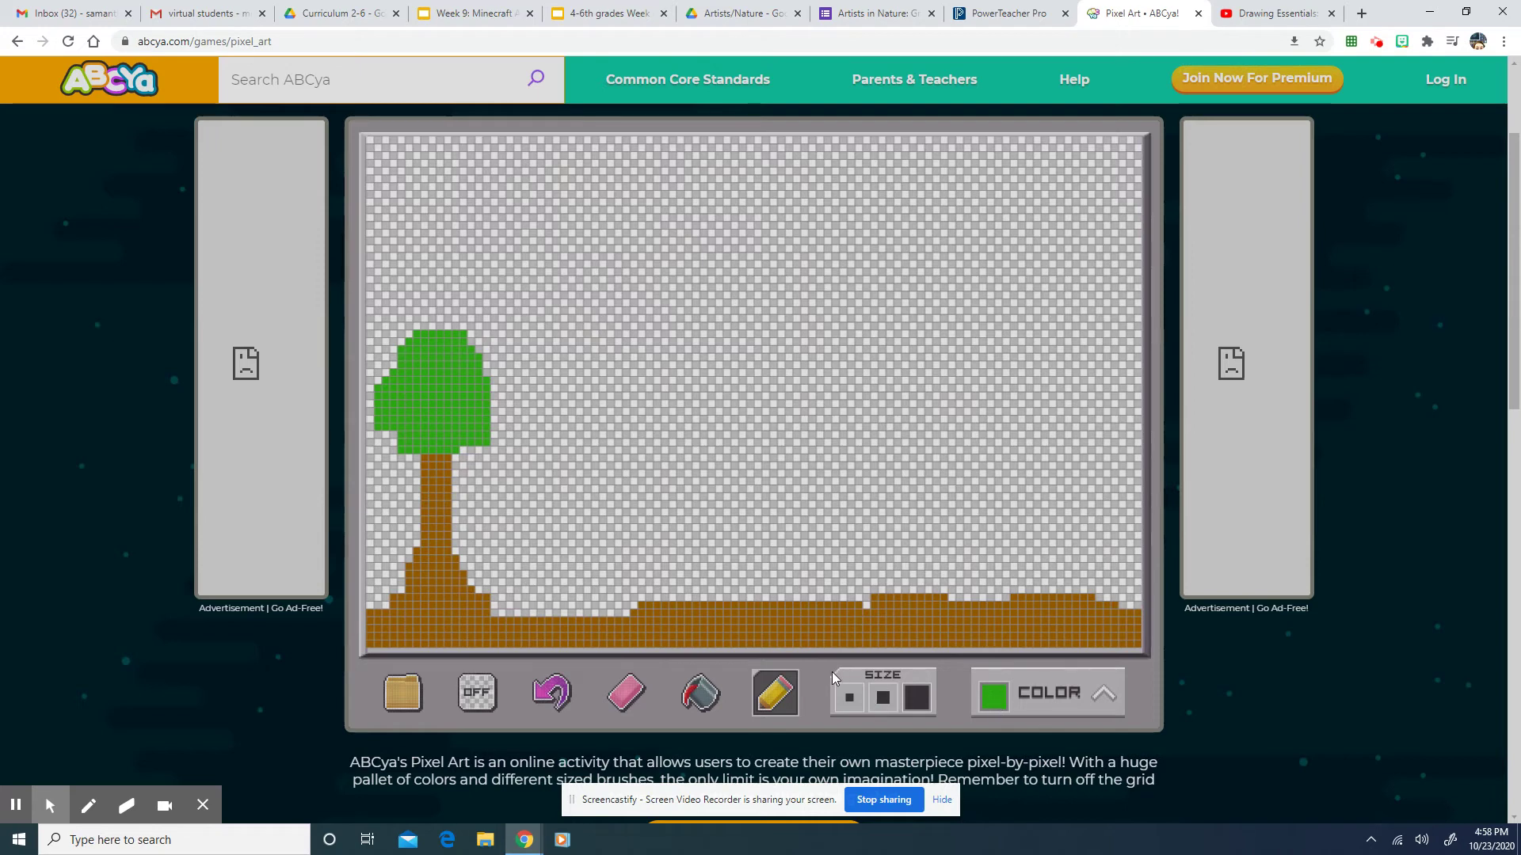
left_click(991, 690)
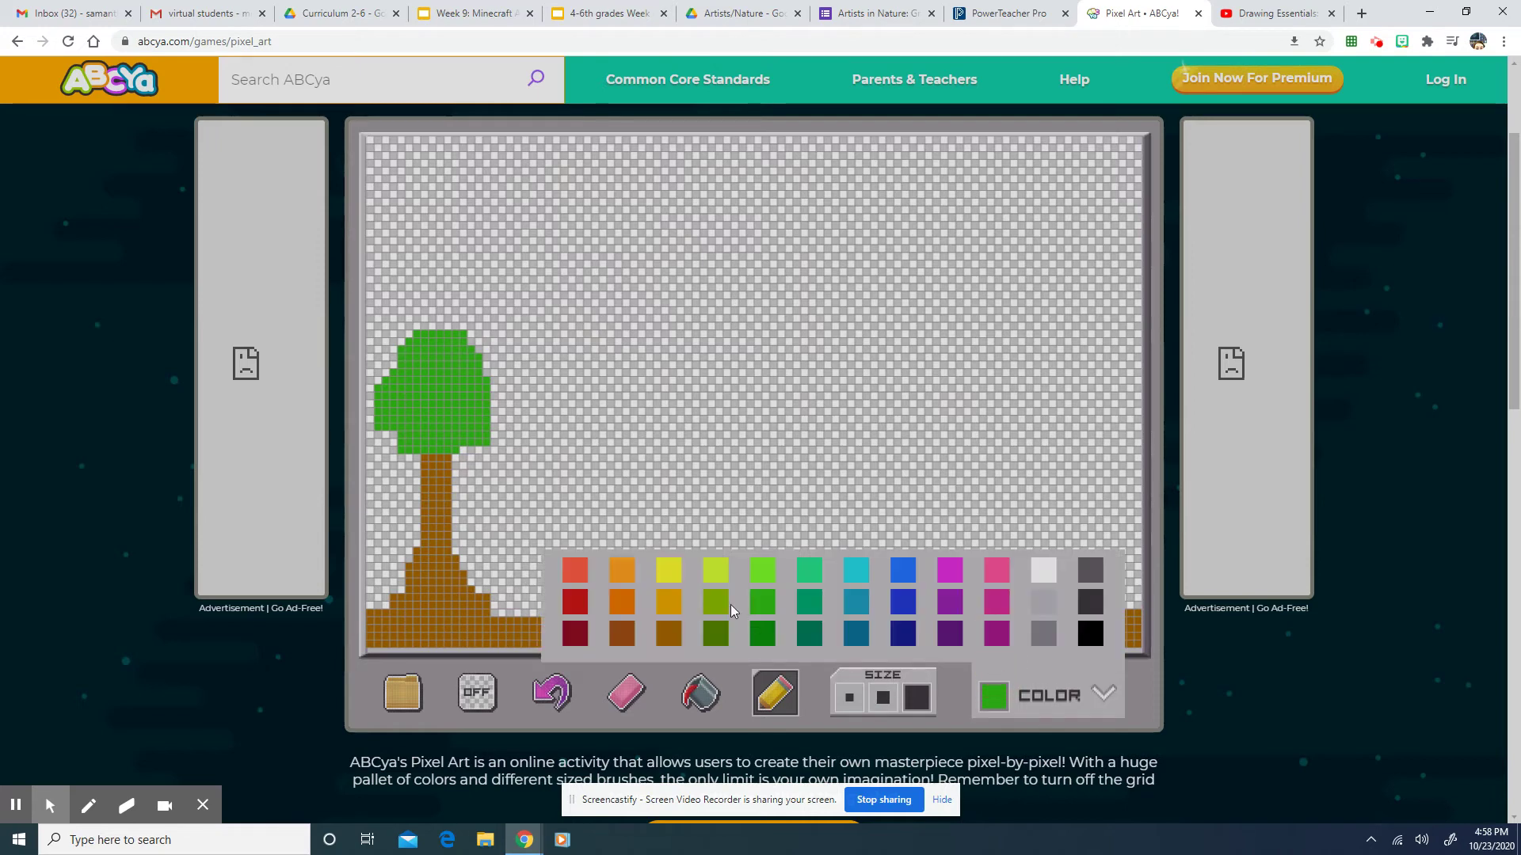
Draw a brown ridge rising to the right edge and a small trunk on it
left_click(662, 635)
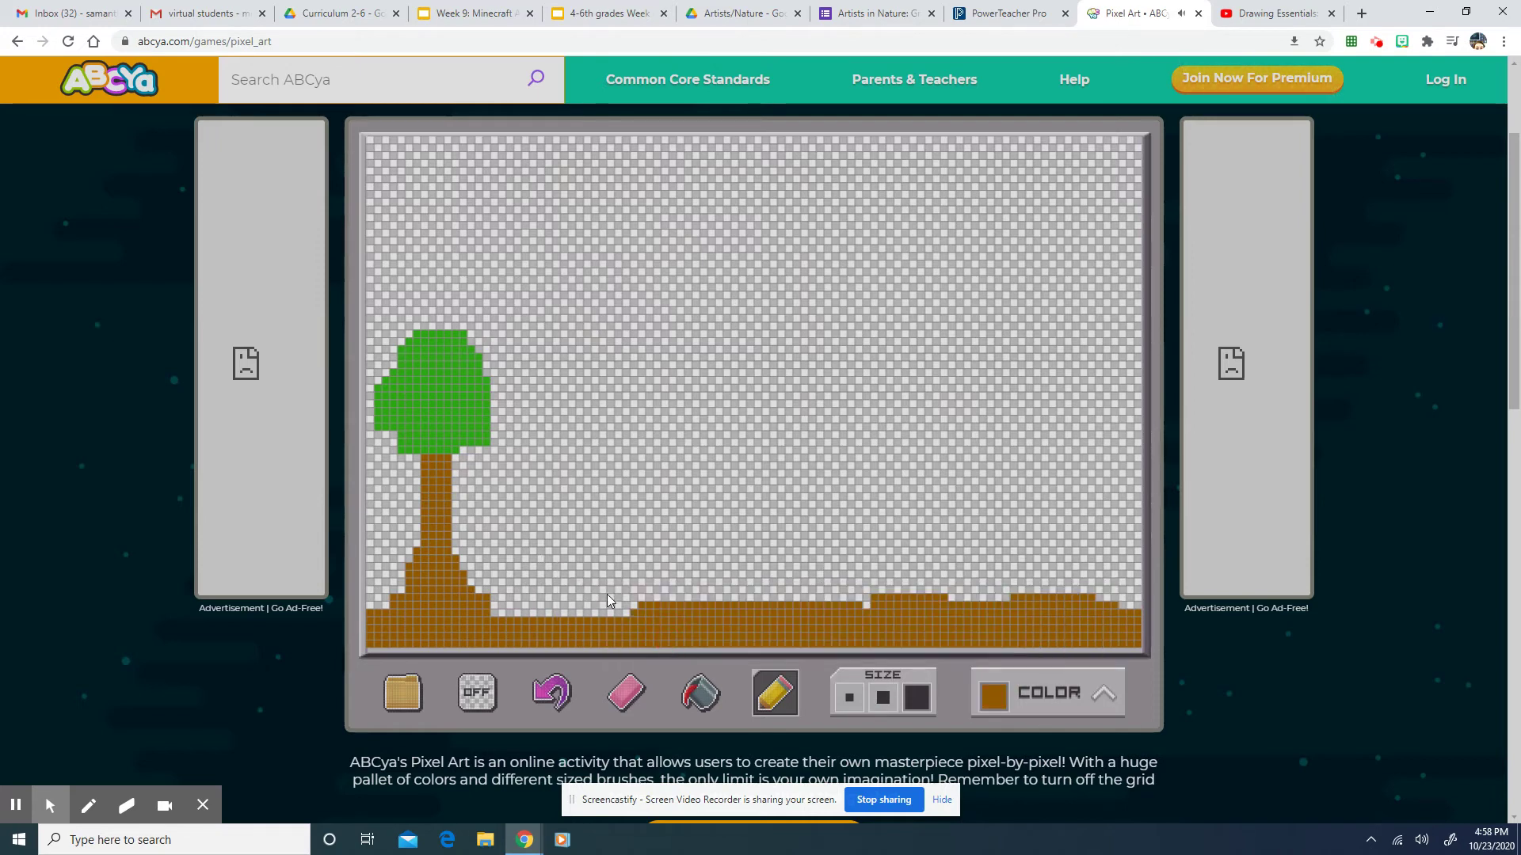
mouse_move(550, 585)
left_mouse_down()
mouse_move(683, 552)
mouse_move(1145, 508)
left_mouse_up()
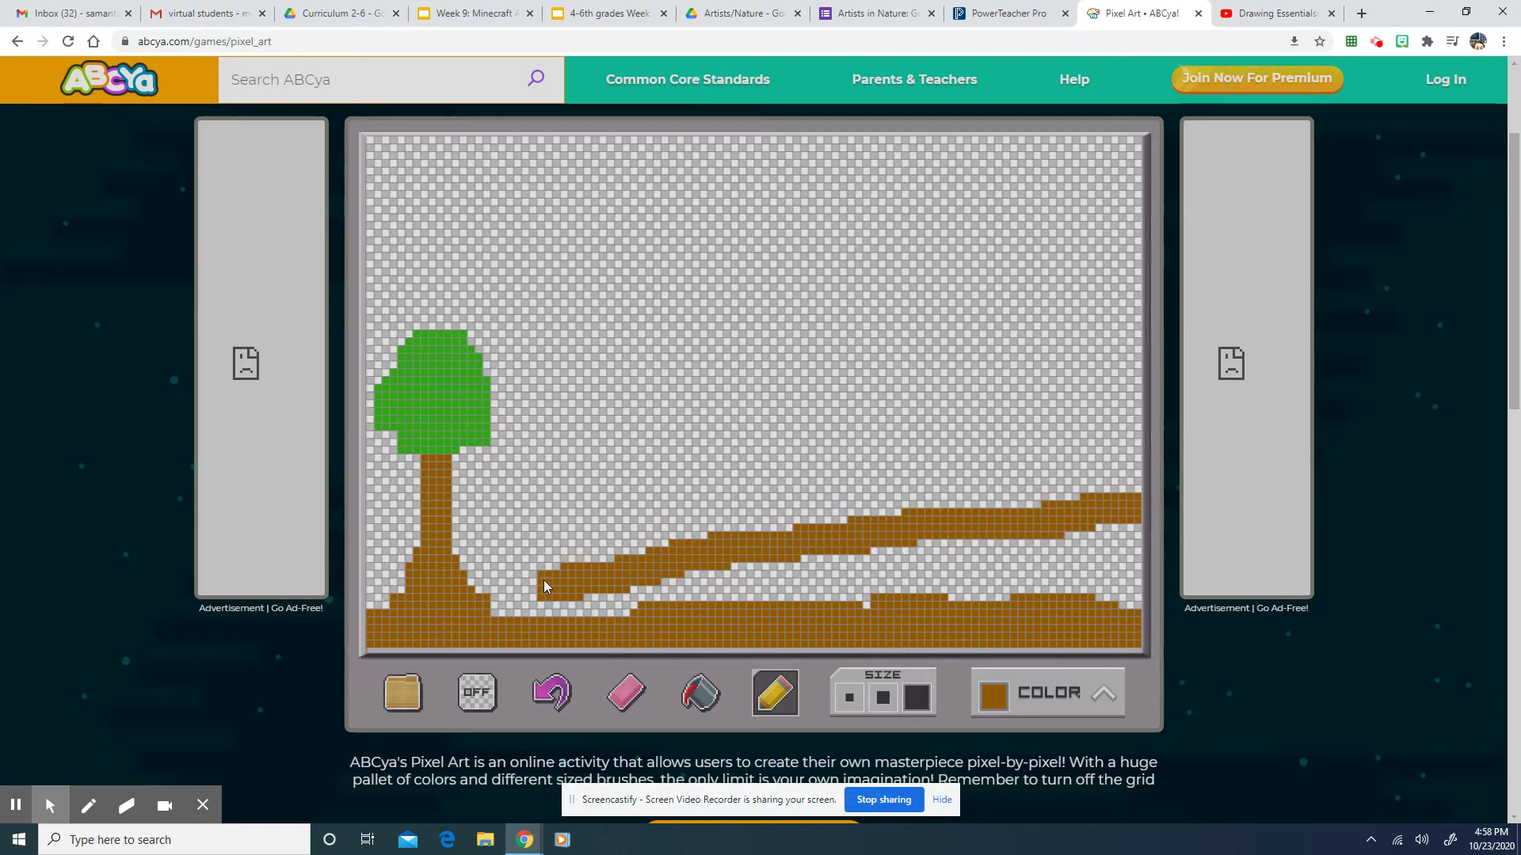
left_click_drag(543, 579, 482, 609)
left_click(1053, 486)
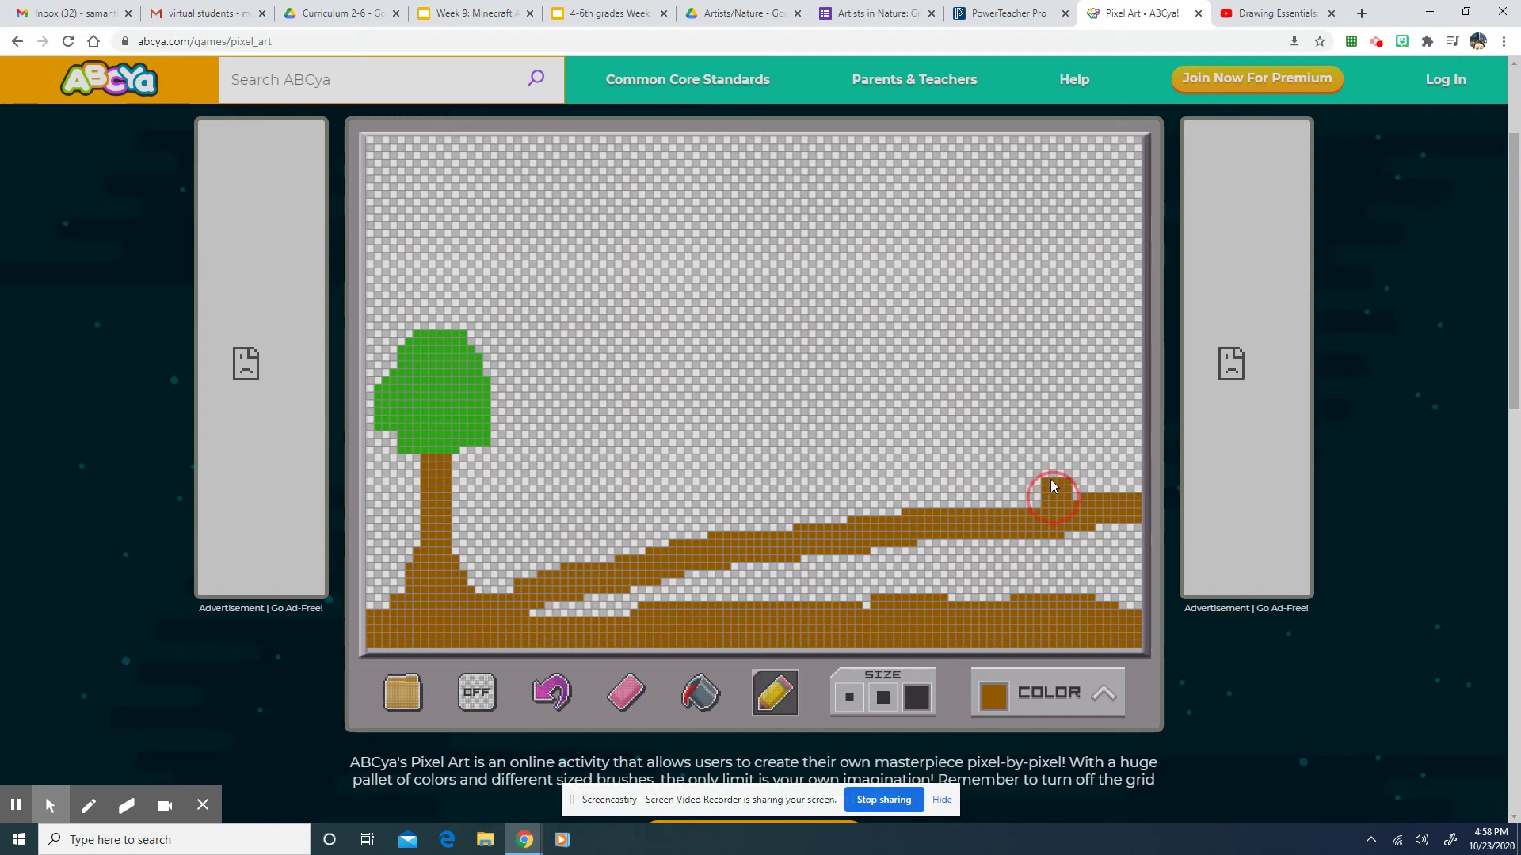
mouse_move(1028, 450)
left_mouse_down()
mouse_move(1027, 420)
mouse_move(1032, 492)
left_mouse_up()
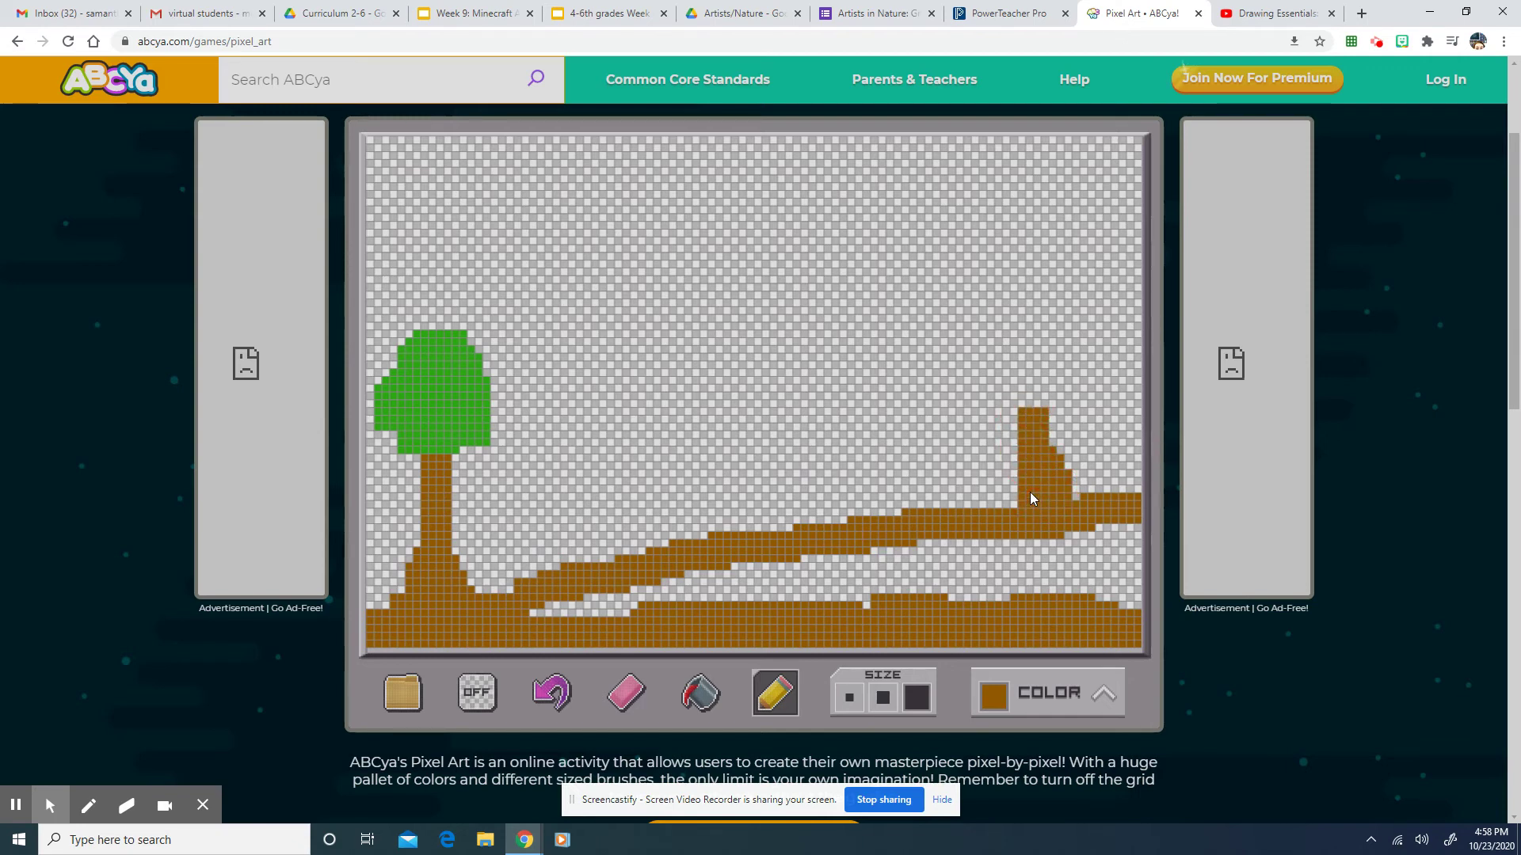
Erase stray pixels by the small trunk and draw its round green canopy
left_click(625, 693)
left_click(1056, 458)
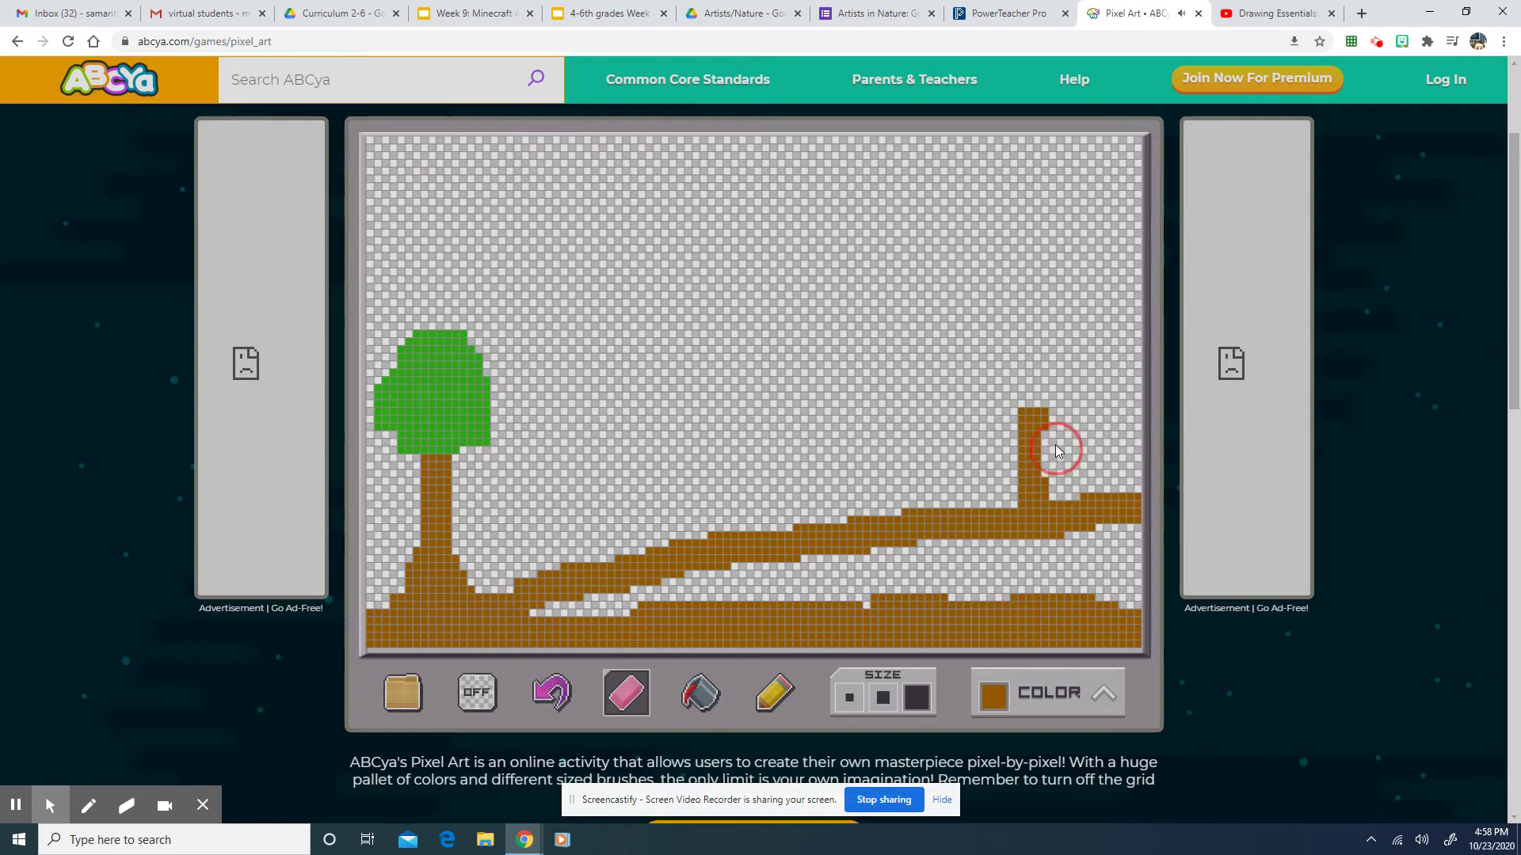
left_click(1088, 689)
left_click(756, 601)
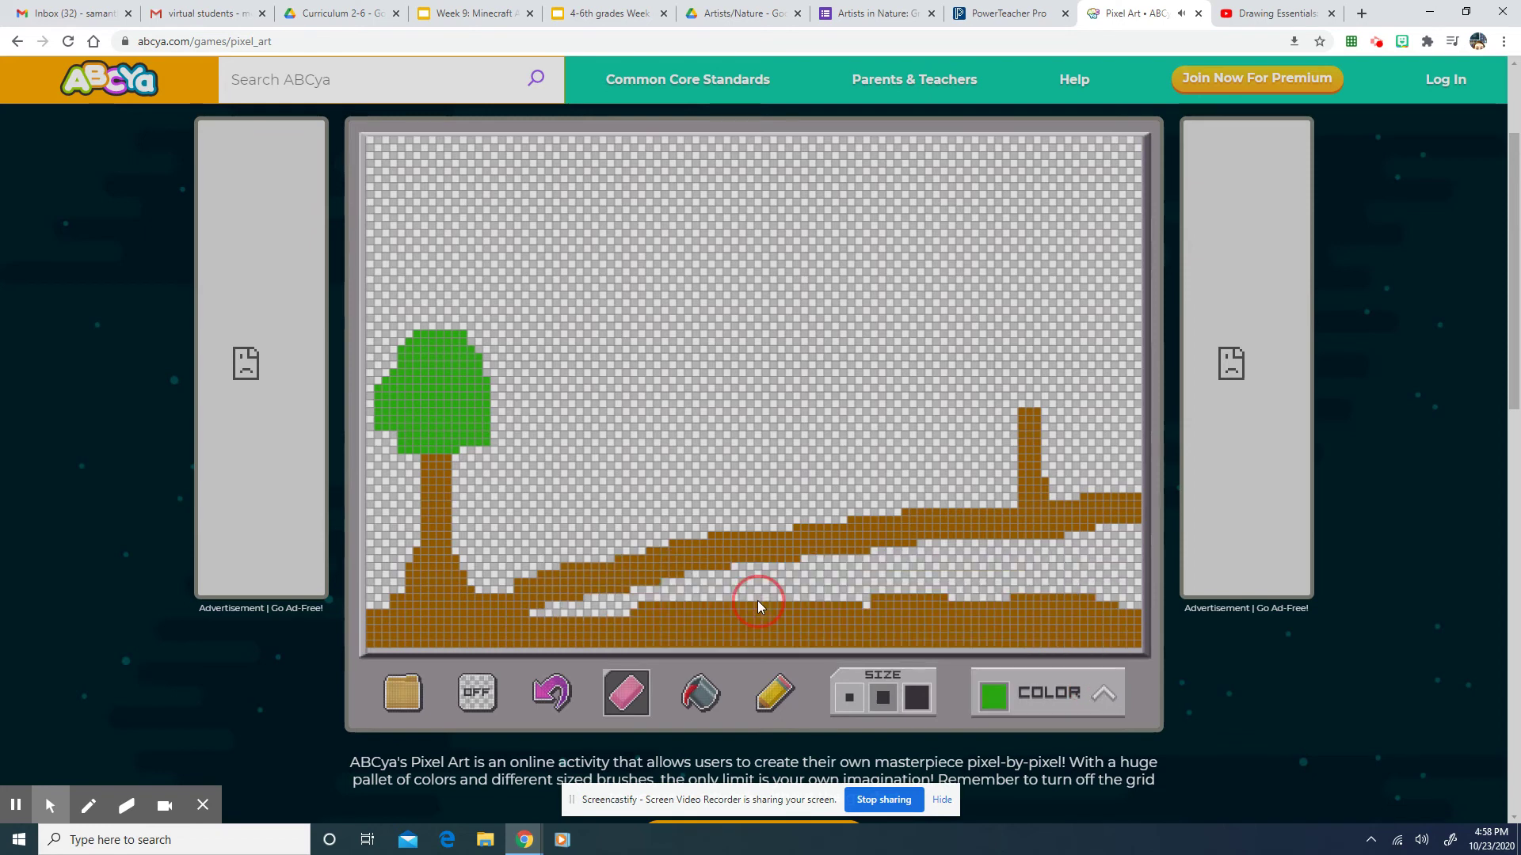
left_click(1023, 410)
left_click(781, 699)
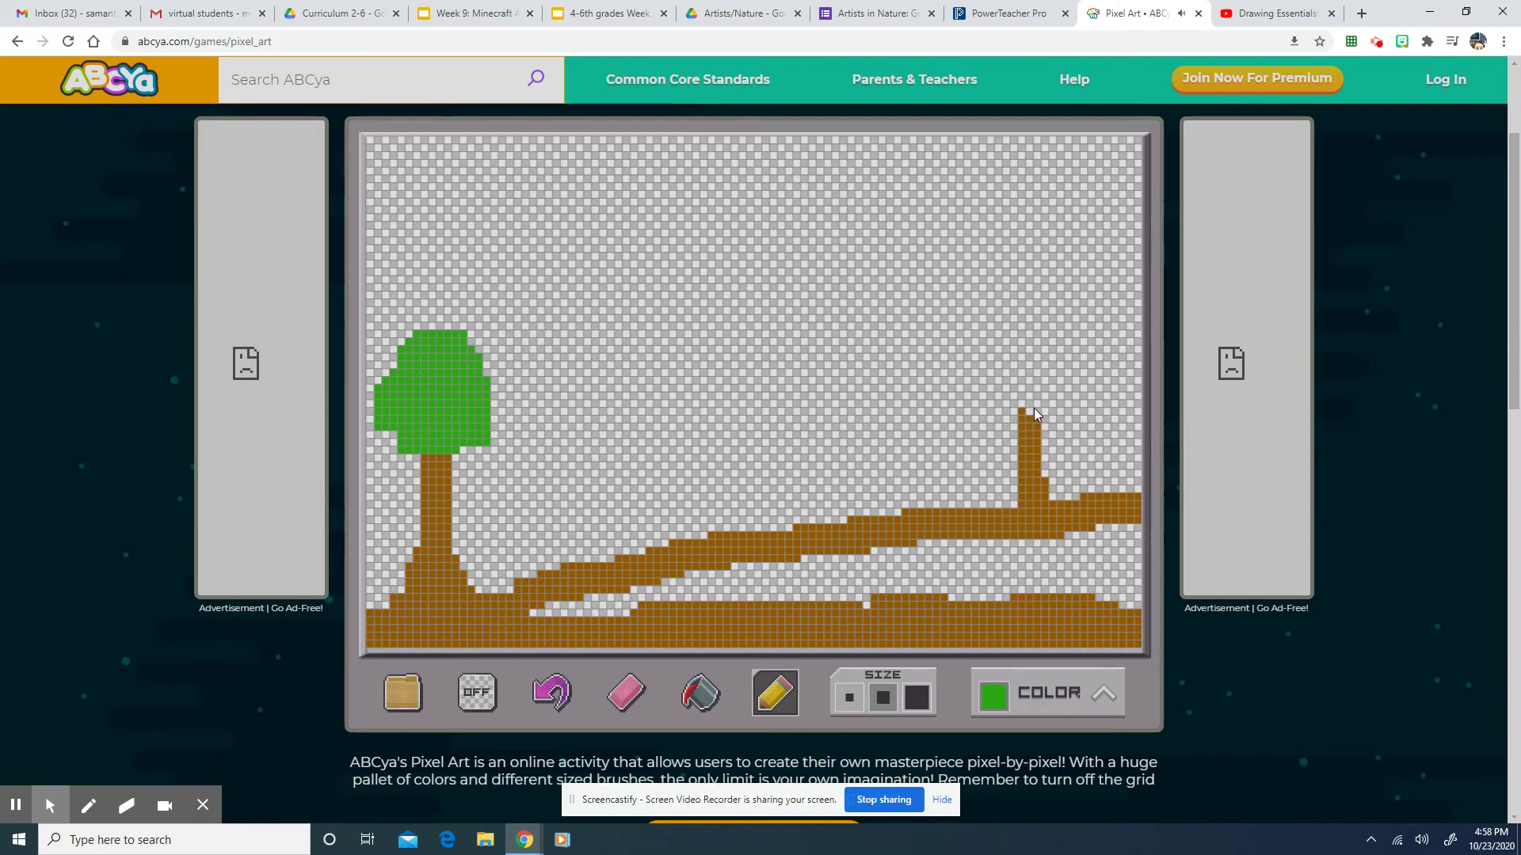
mouse_move(1019, 401)
left_mouse_down()
mouse_move(1067, 400)
mouse_move(1023, 426)
mouse_move(1009, 420)
mouse_move(1025, 376)
mouse_move(1043, 377)
mouse_move(1028, 409)
mouse_move(1005, 393)
mouse_move(1027, 360)
mouse_move(1000, 404)
left_mouse_up()
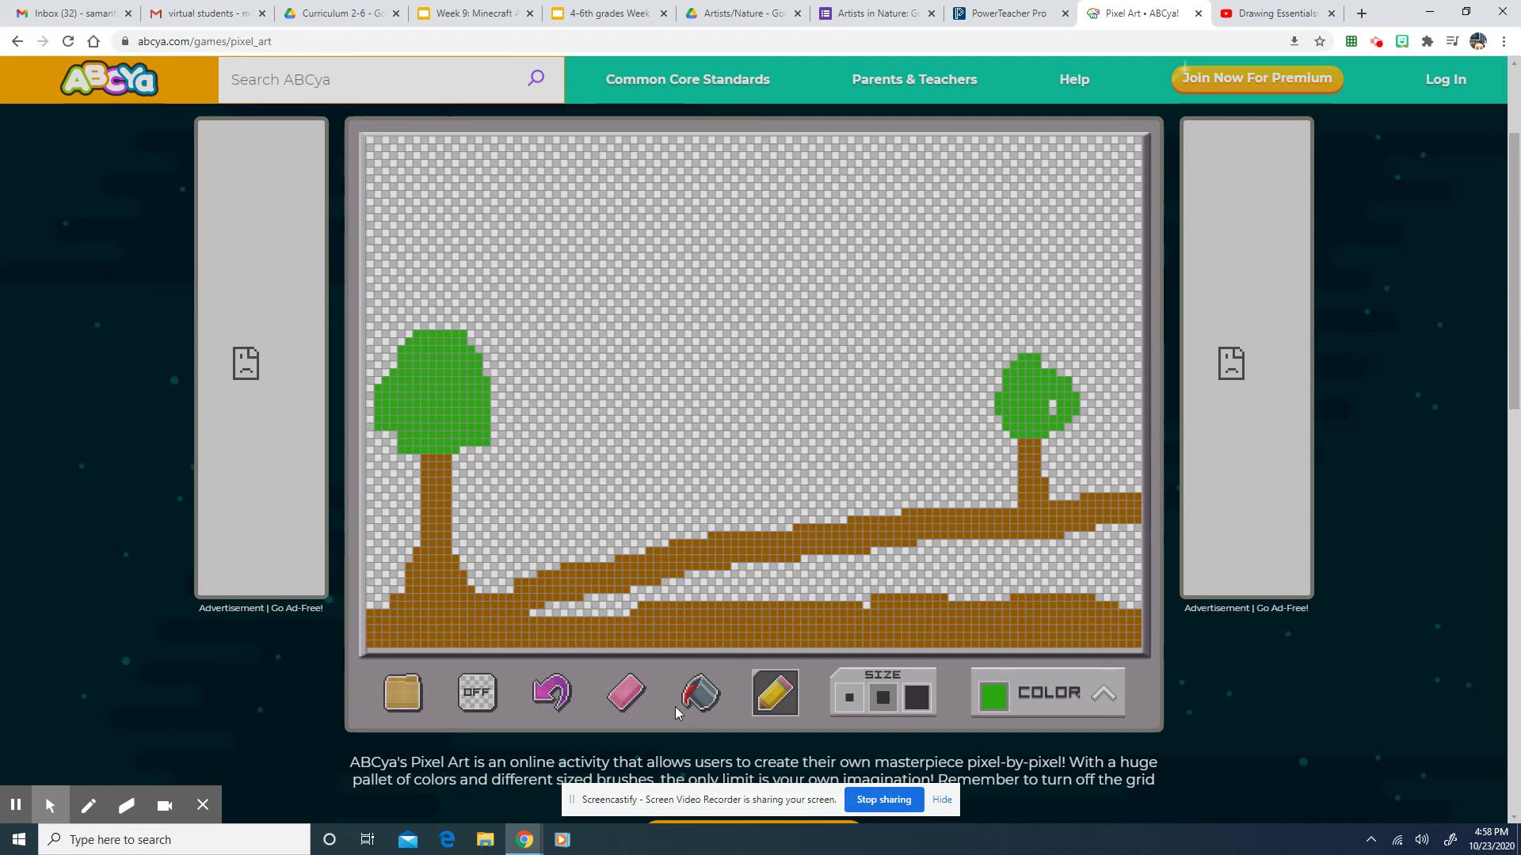
Bucket-fill the strip between the brown ground lines with gold
left_click(701, 698)
left_click(1025, 694)
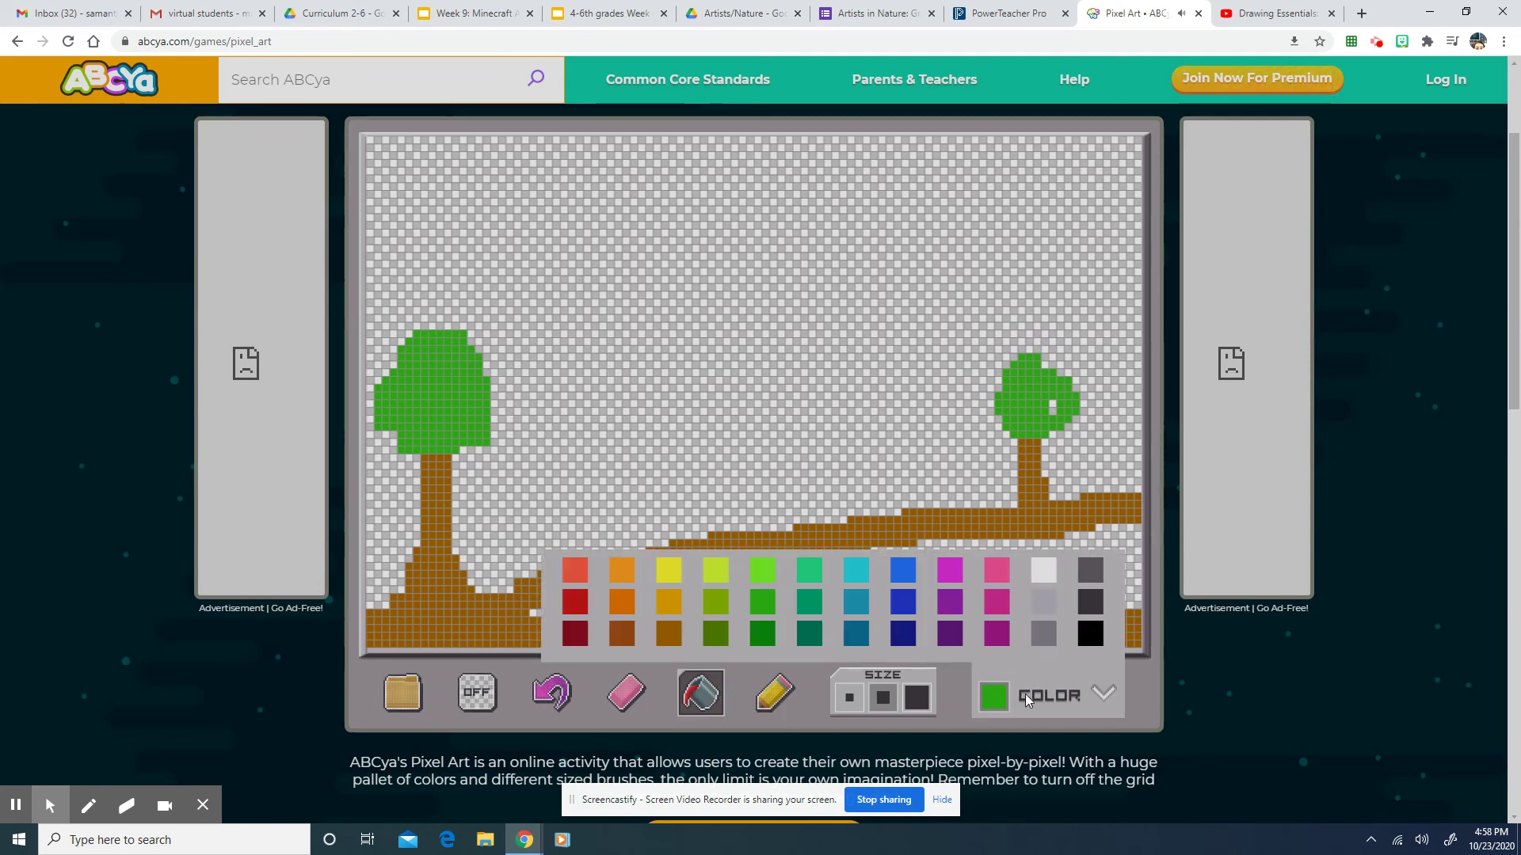
left_click(665, 606)
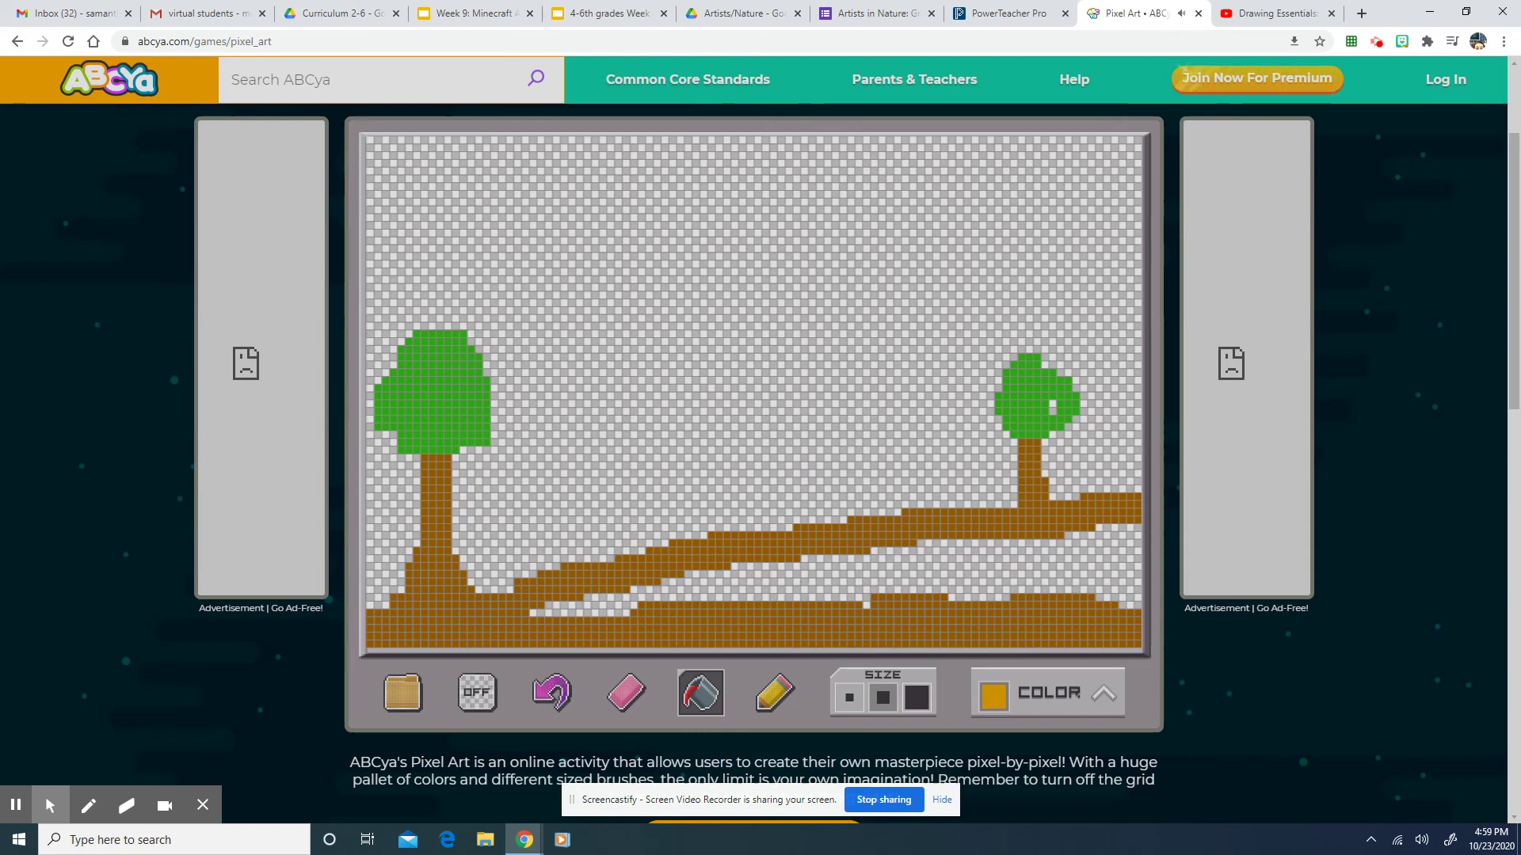
left_click(819, 584)
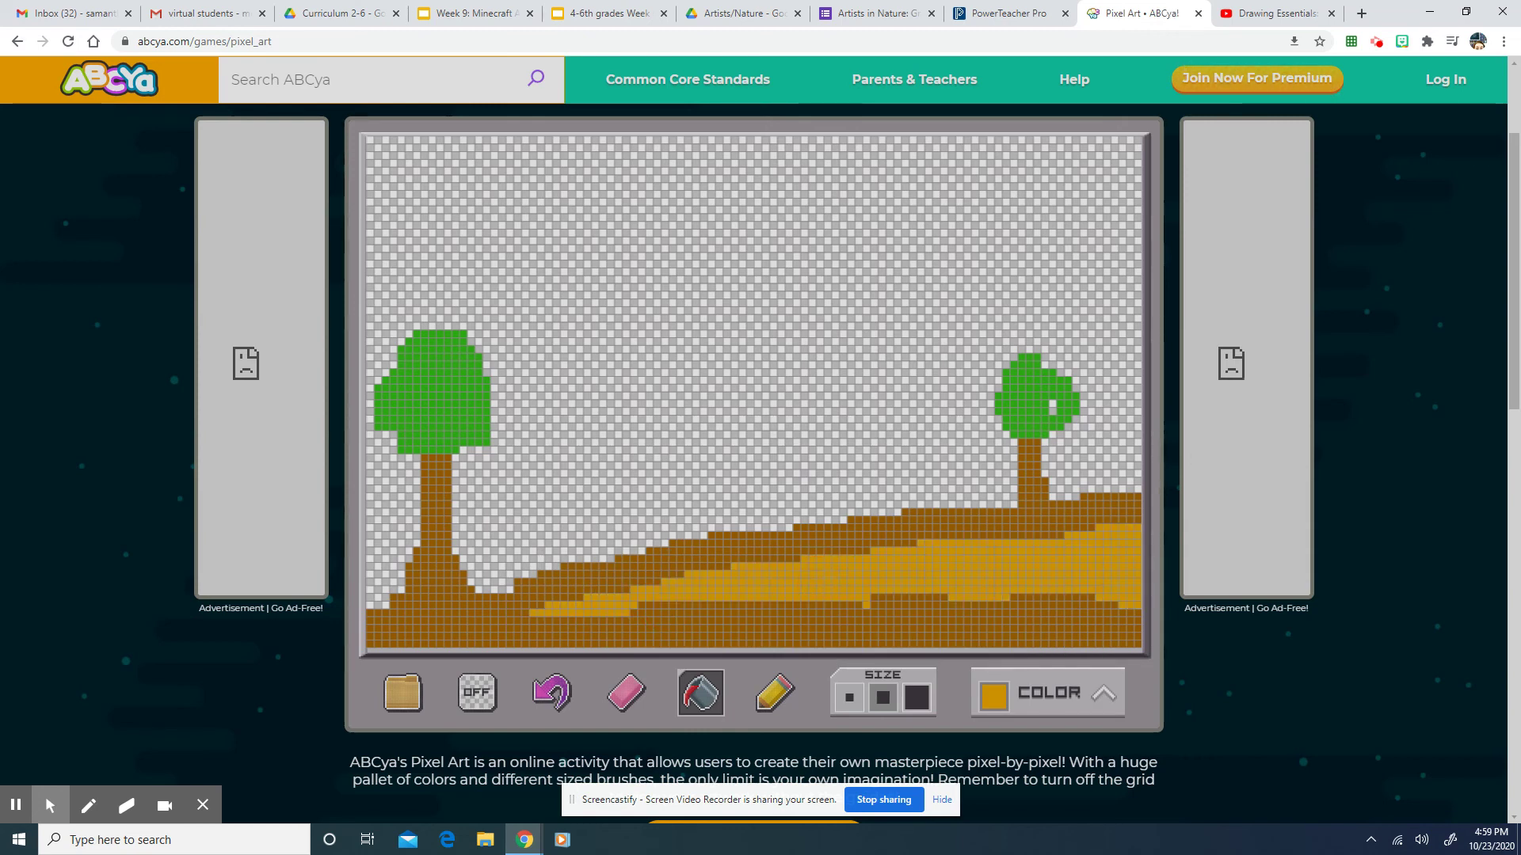
Fill the empty sky with cyan
right_click(1068, 709)
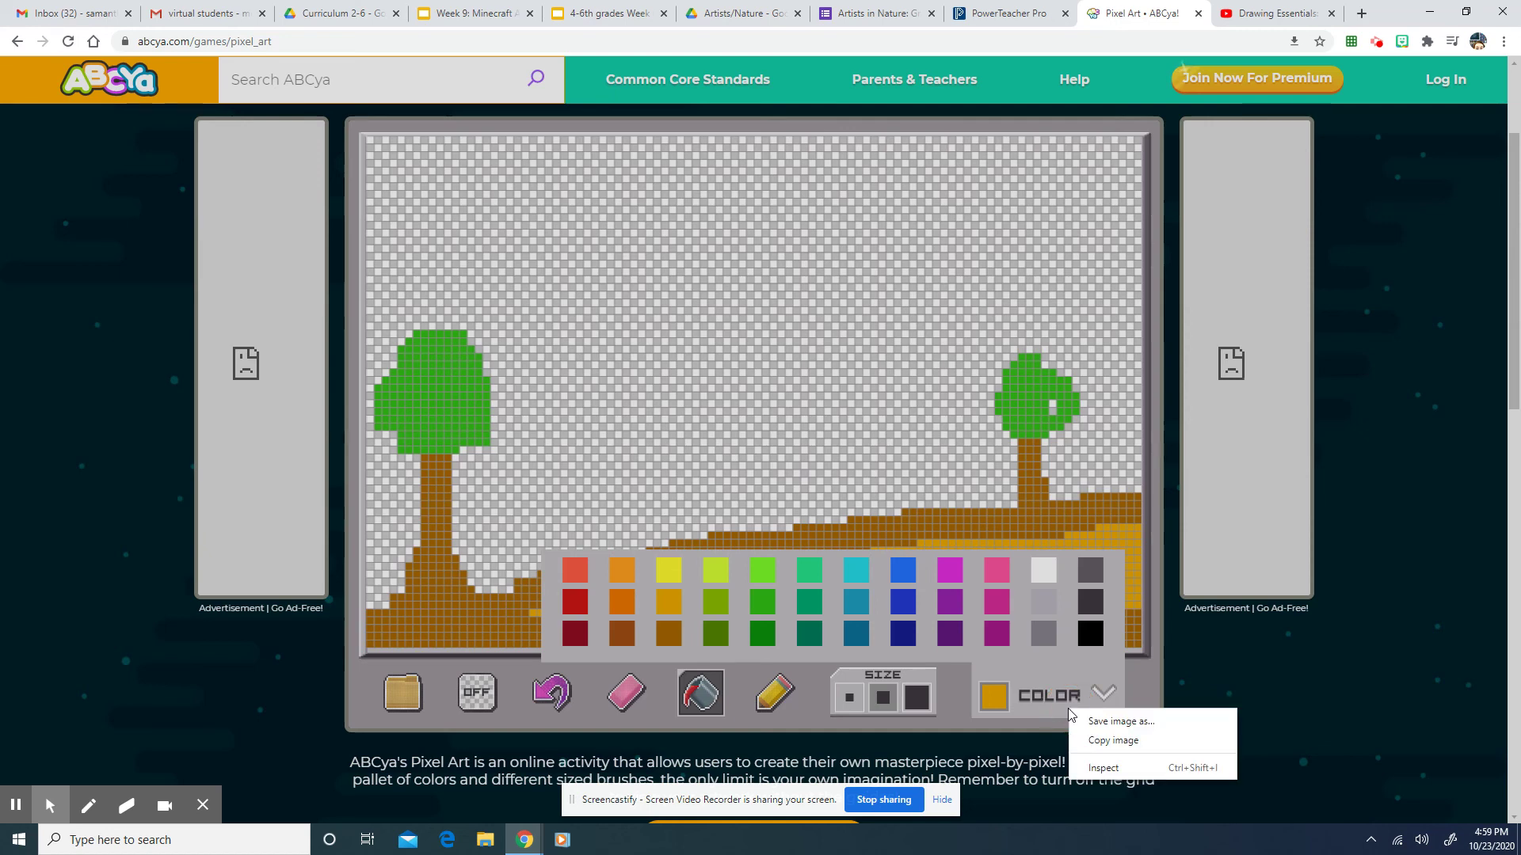
right_click(864, 573)
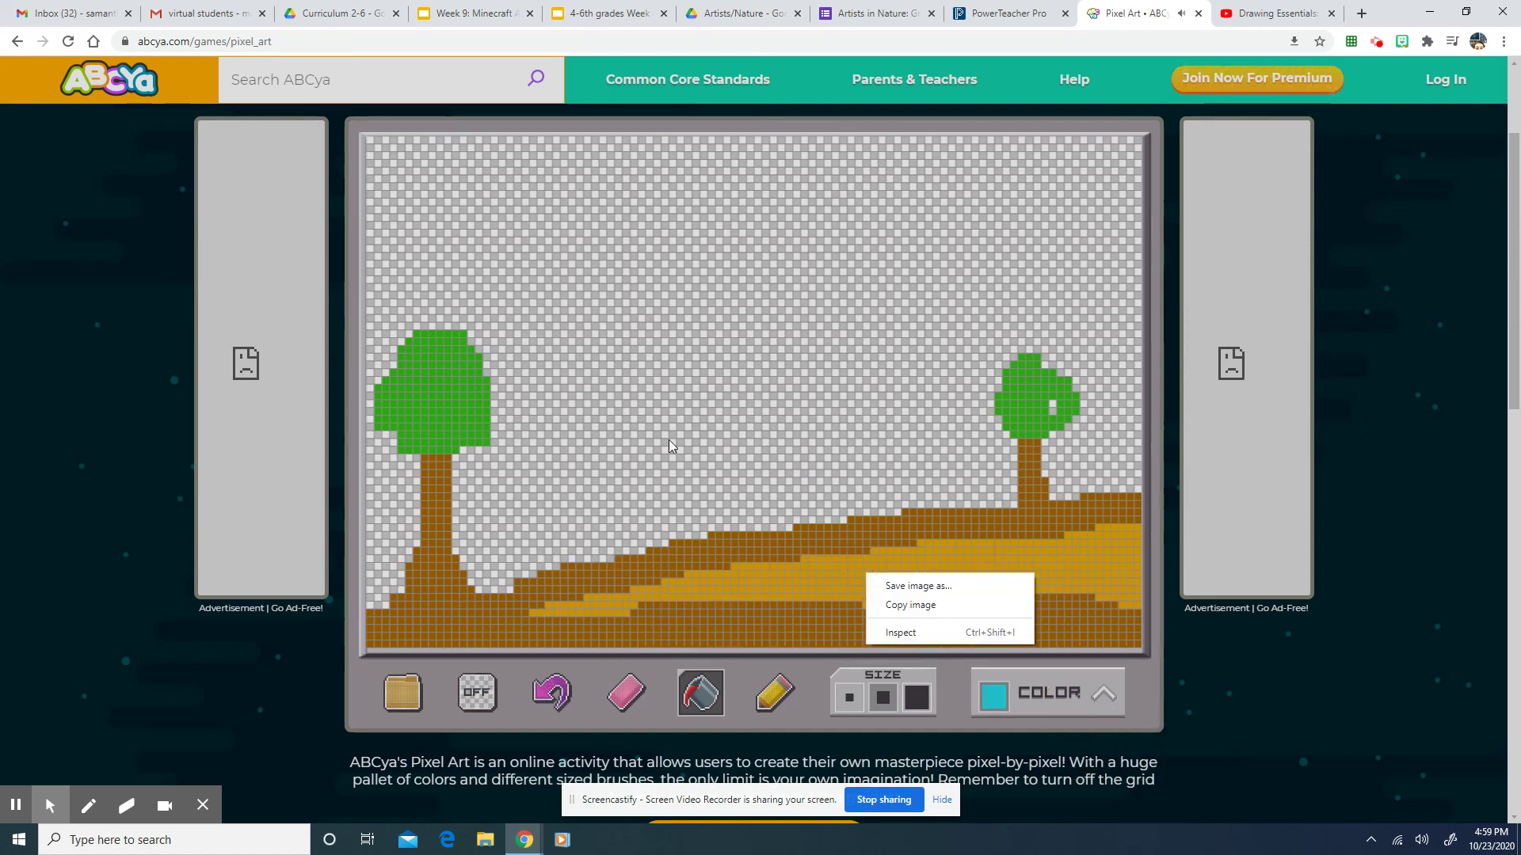
right_click(639, 404)
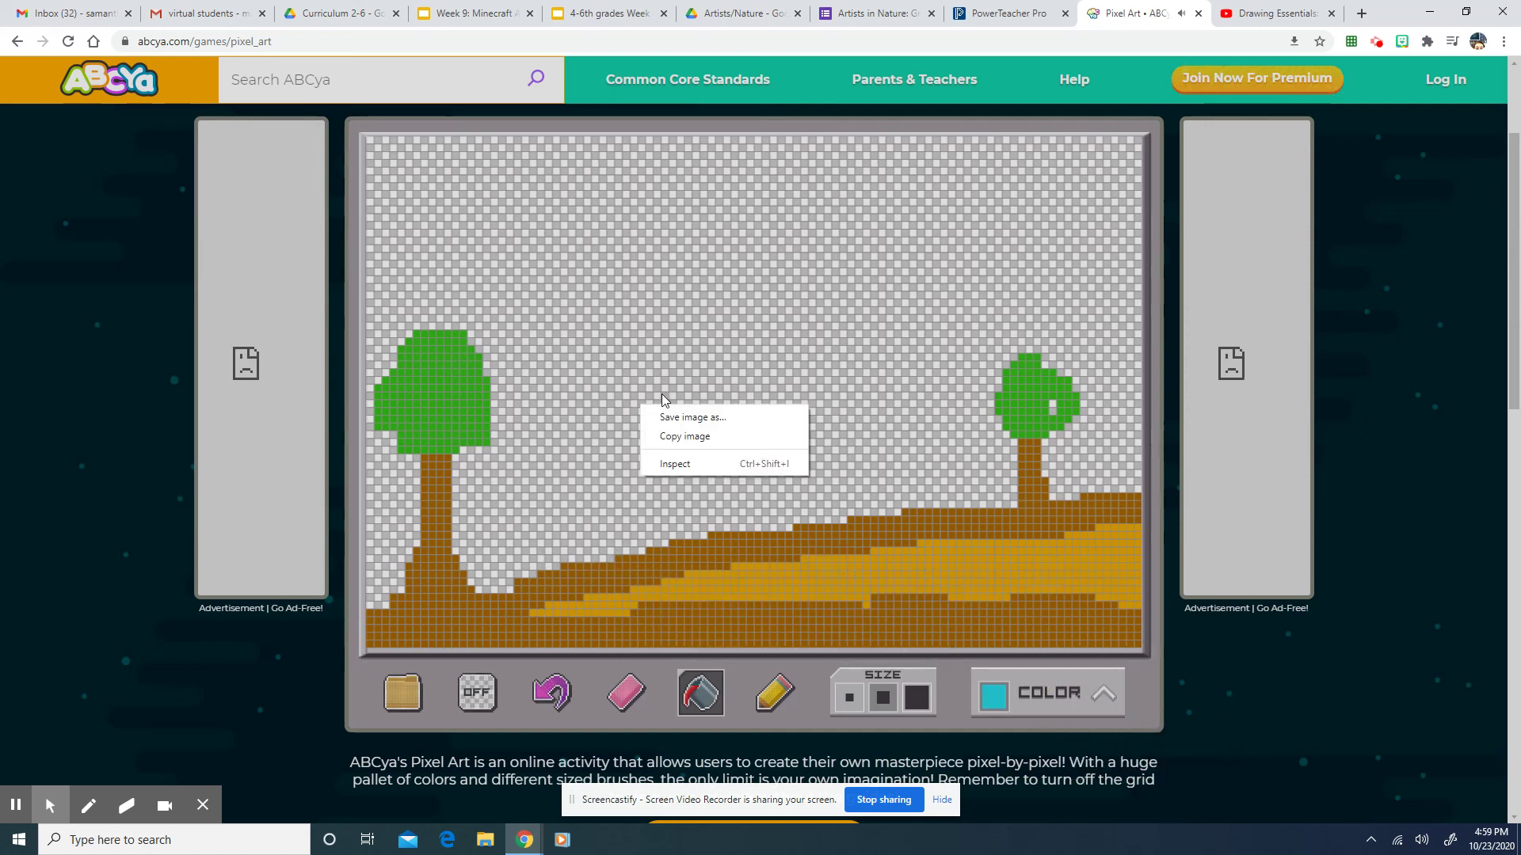
left_click(662, 393)
left_click(558, 379)
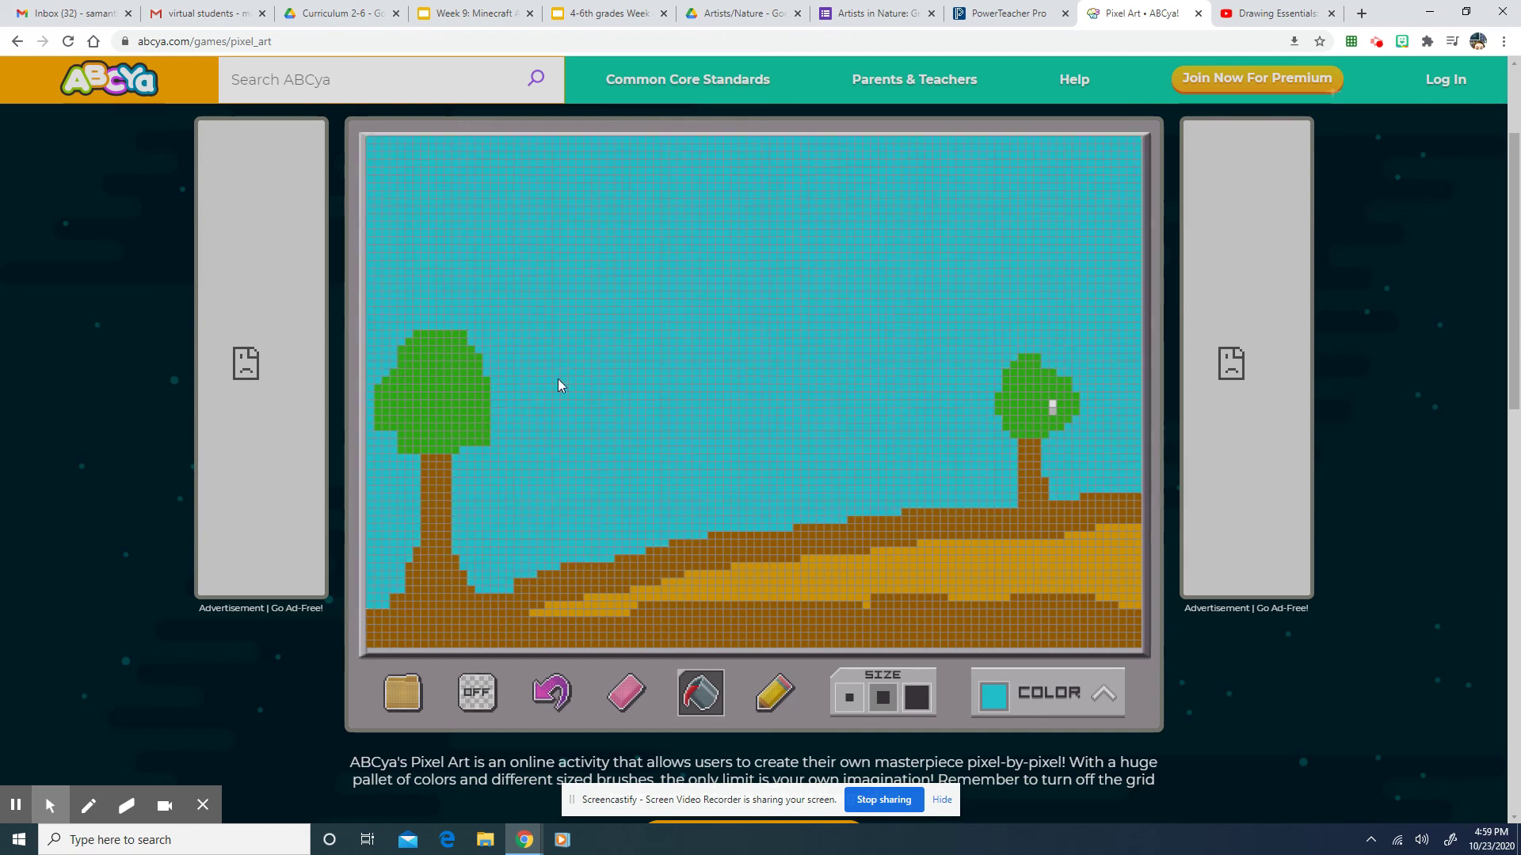